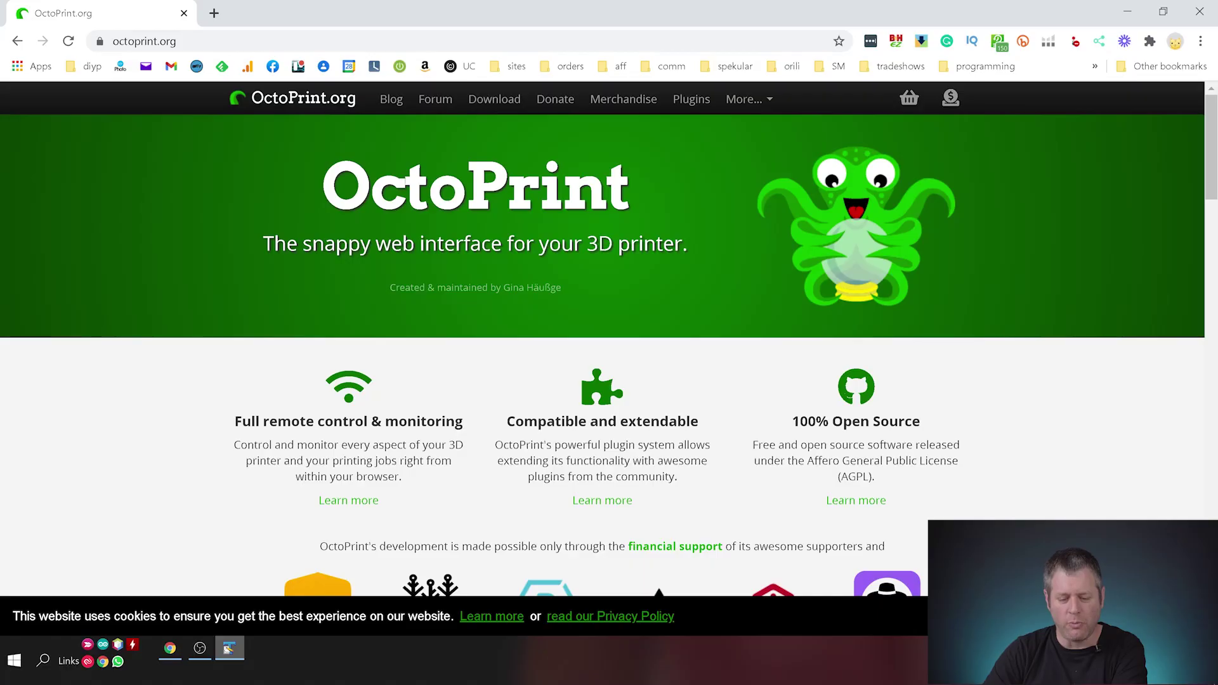
Open the Download & Setup OctoPrint page from the OctoPrint home page
scroll(520, 352, "down", 1)
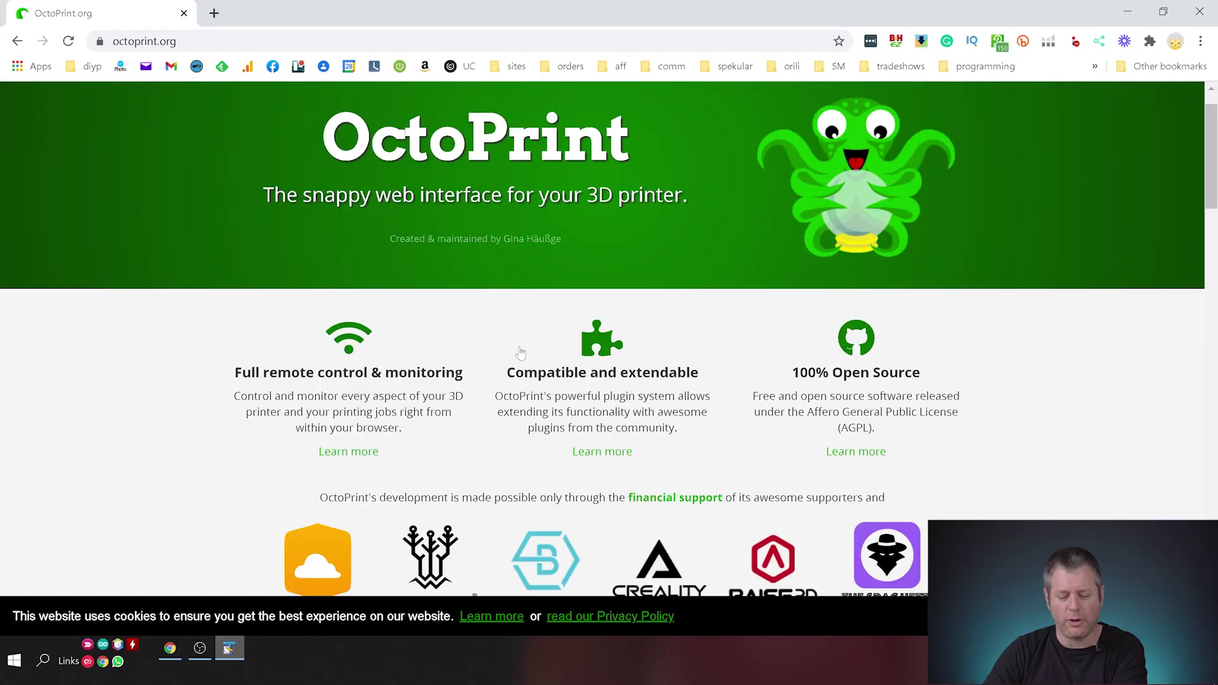
scroll(520, 352, "down", 6)
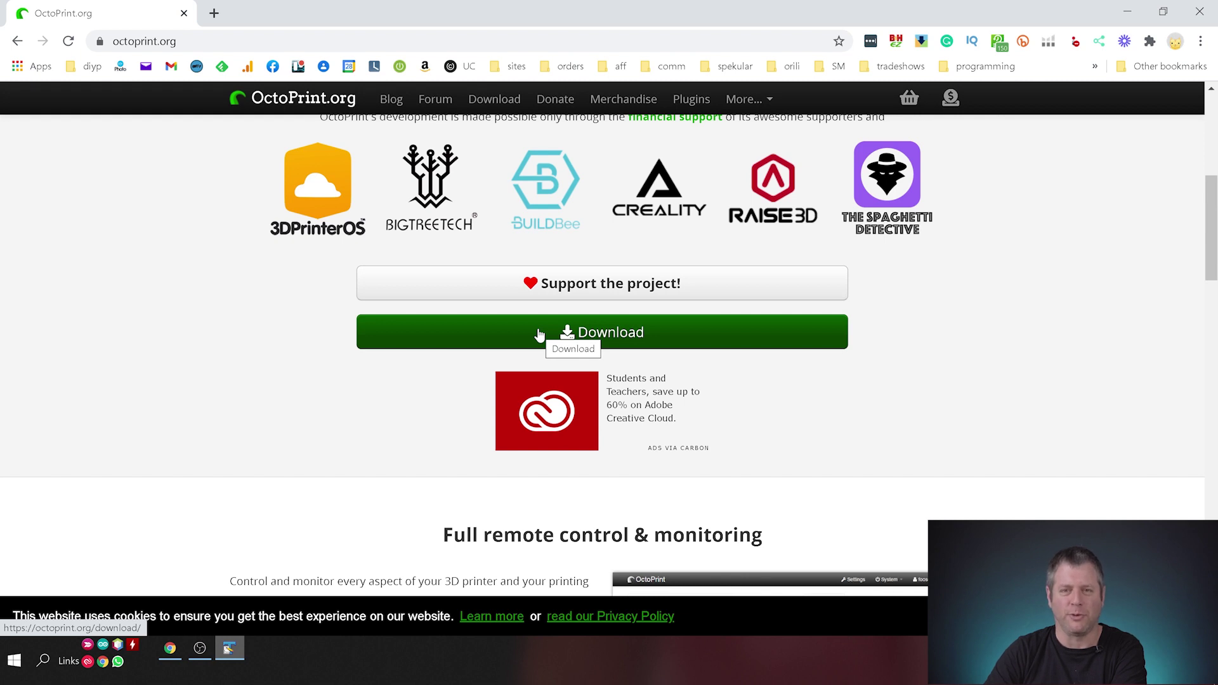
left_click(540, 335)
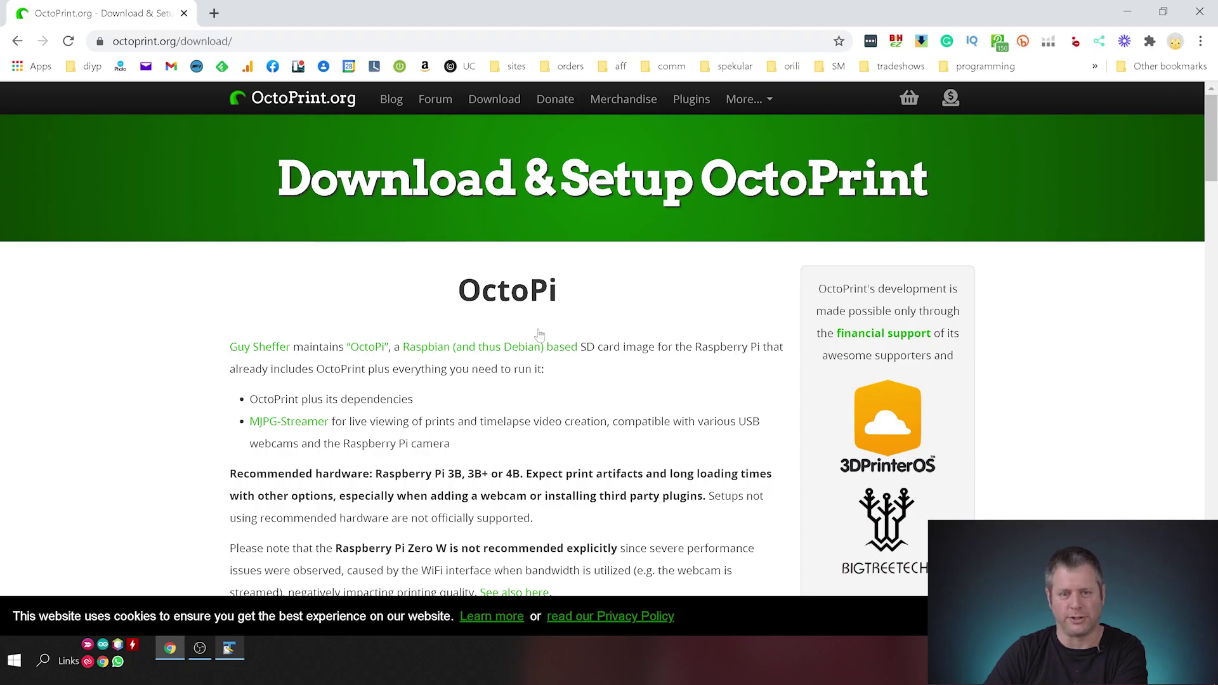
key("ctrl+l")
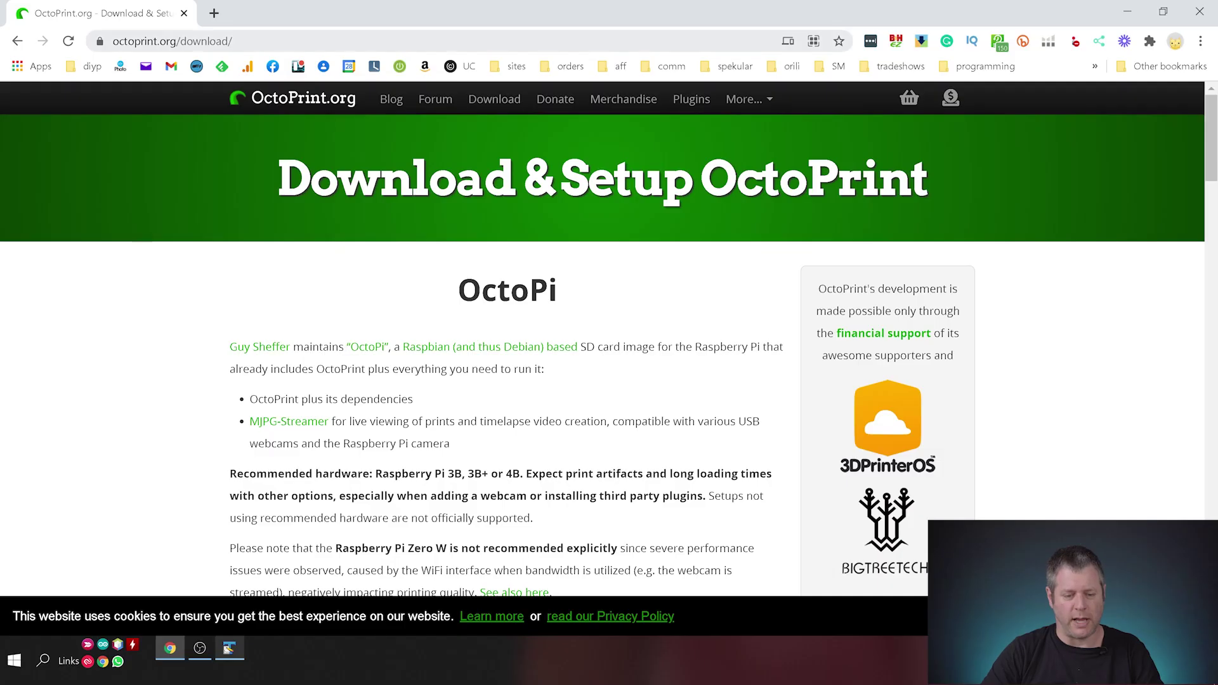
key("ctrl+l")
type("http://192.168.0.209/")
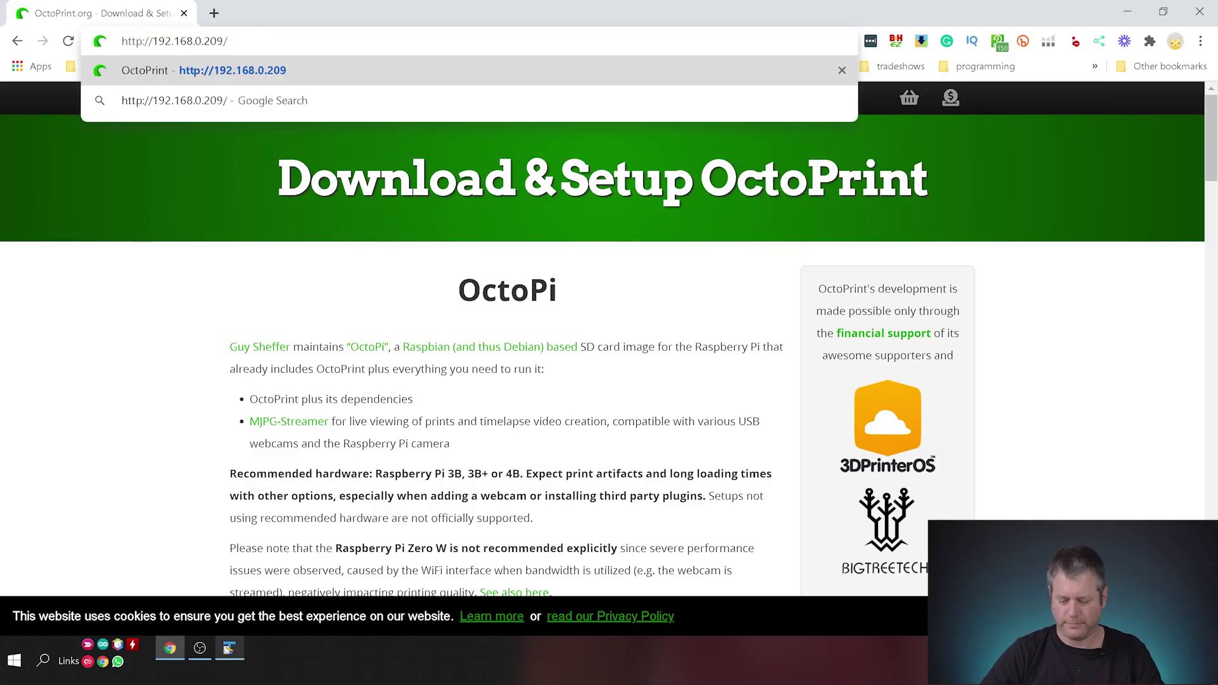
key("Return")
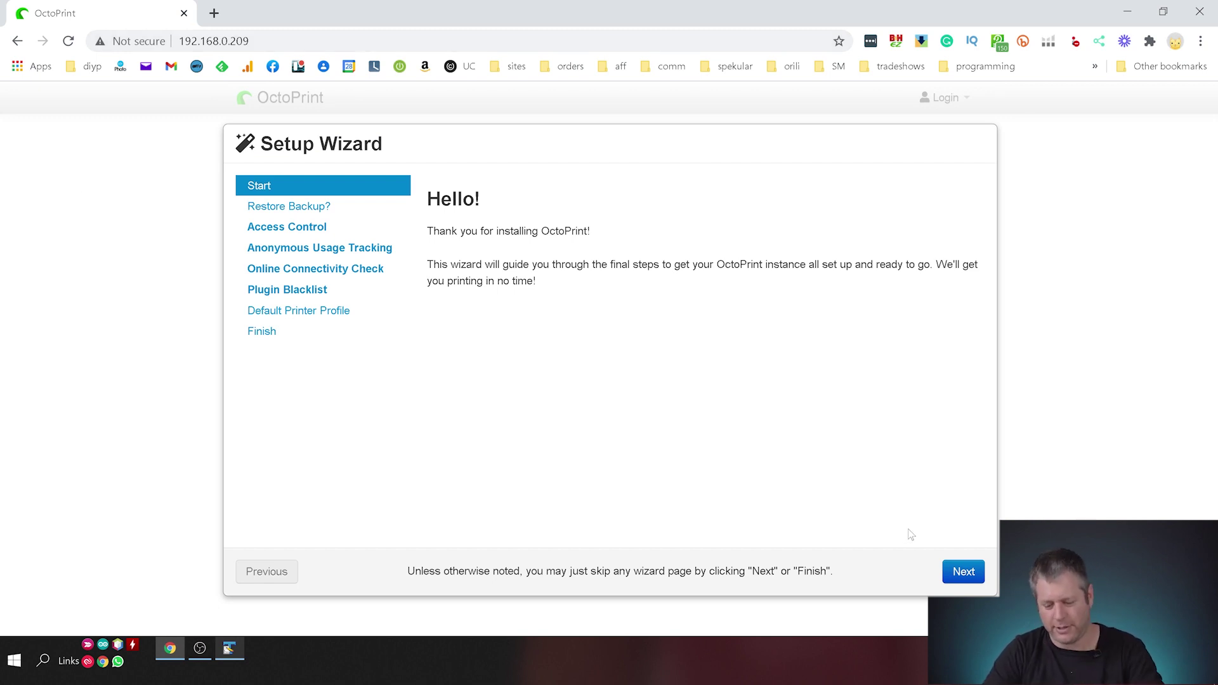
Skip the wizard's introduction and backup restore, and begin the username entry on the Access Control page
left_click(949, 575)
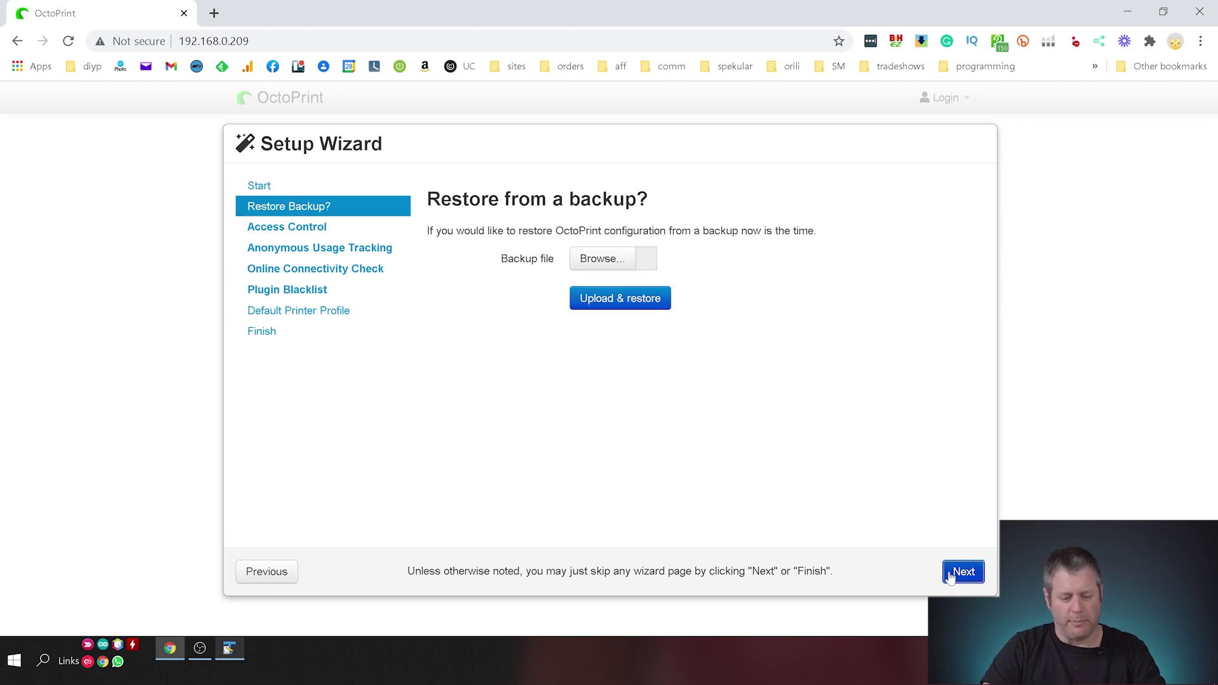
left_click(962, 571)
left_click(602, 314)
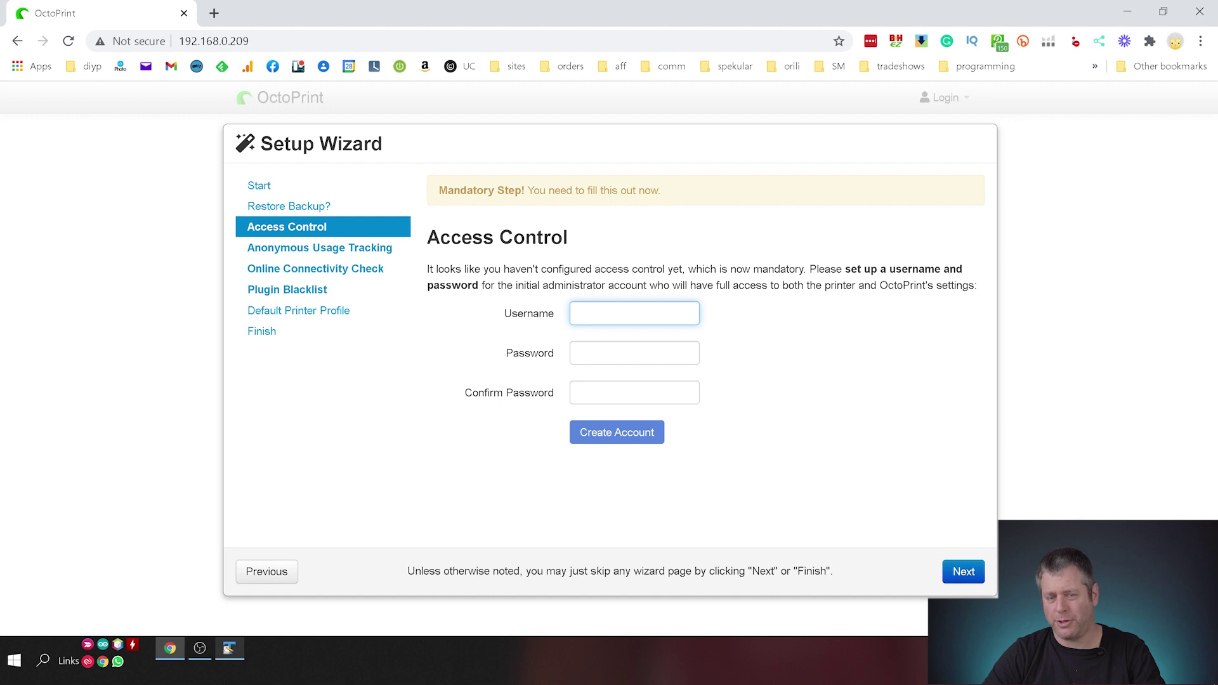
type("orili")
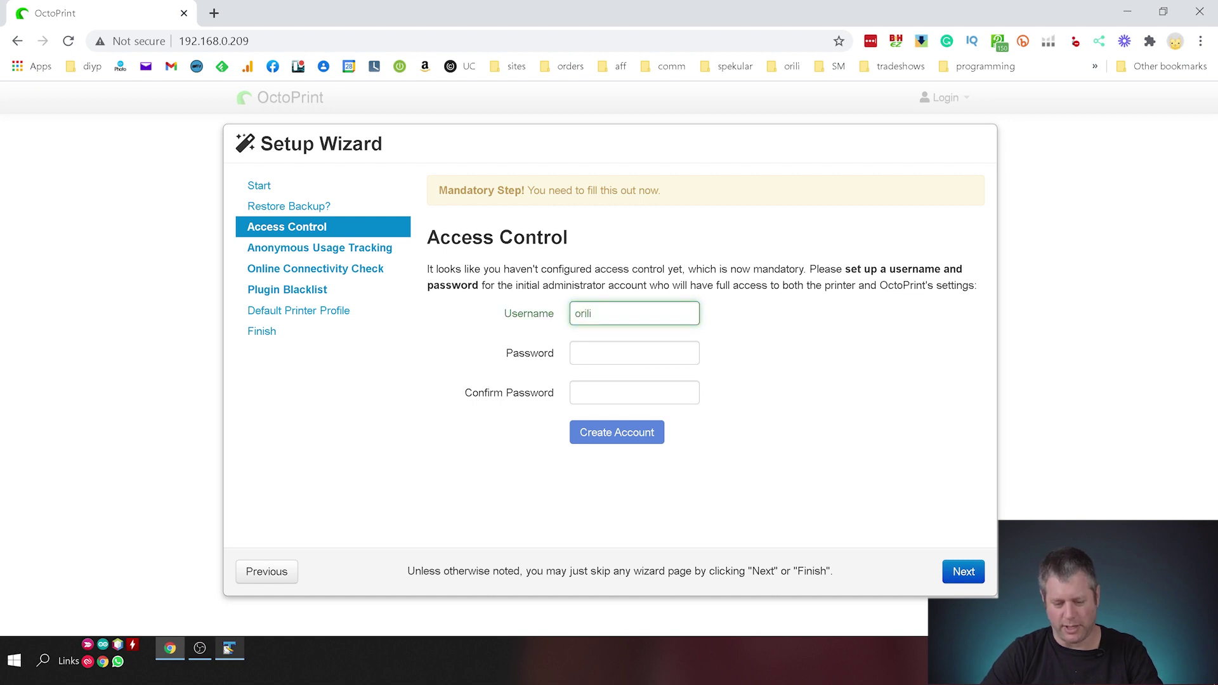
key("BackSpace")
key("BackSpace")
key("BackSpace")
key("BackSpace")
key("BackSpace")
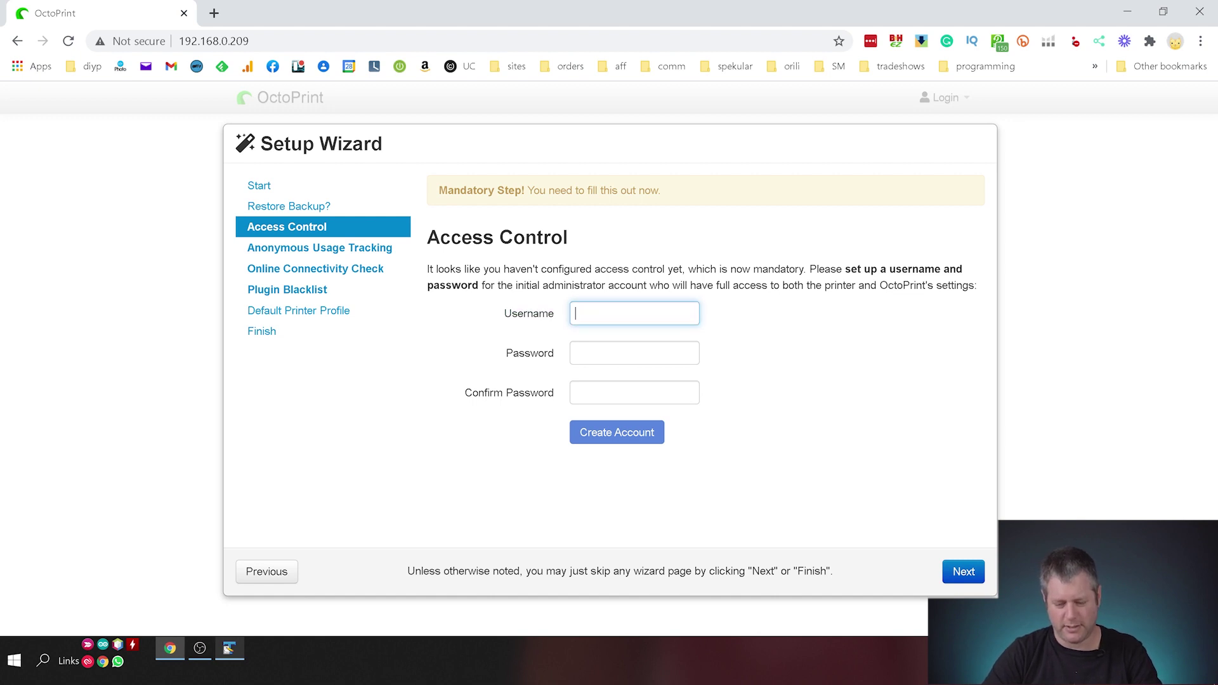
Create the administrator account with the username orili, entering and confirming the account password
type("orili")
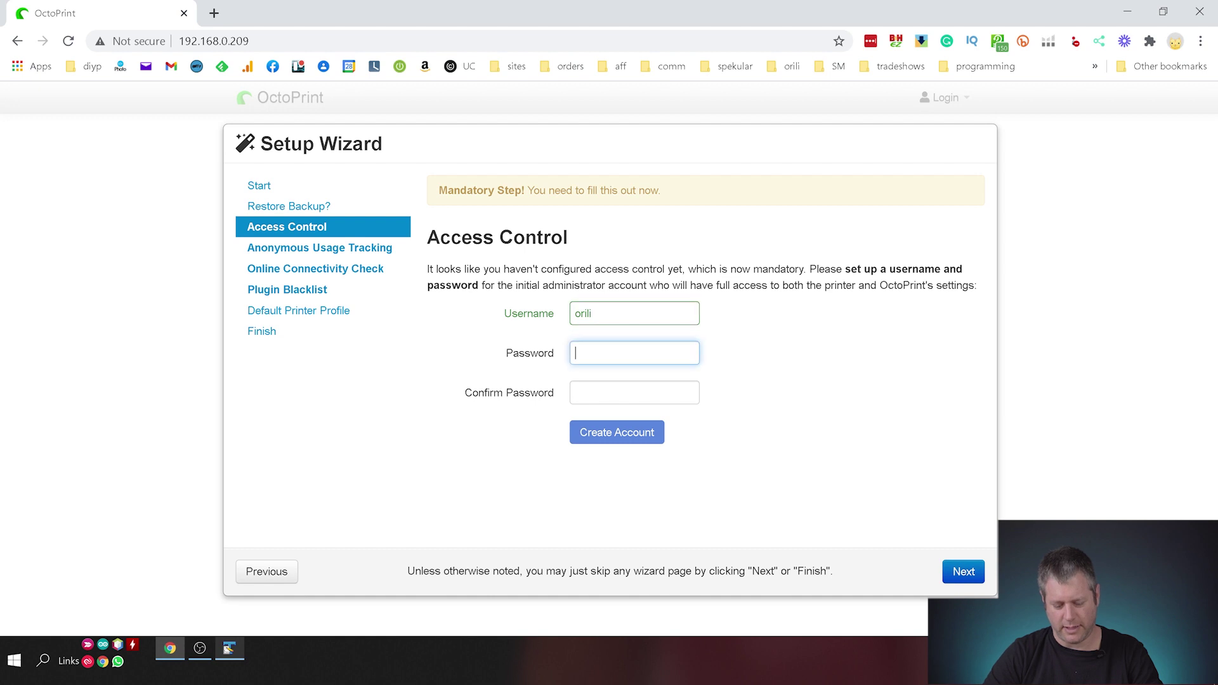
type("**********")
key("Tab")
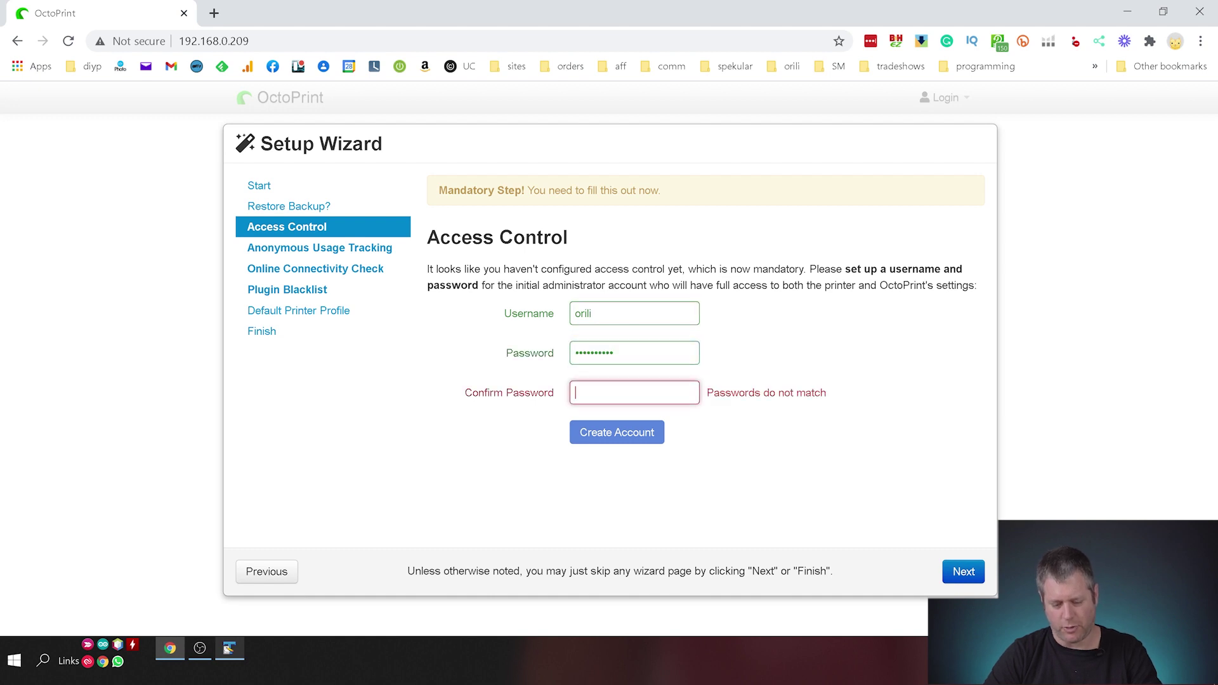
type("**********")
left_click(611, 425)
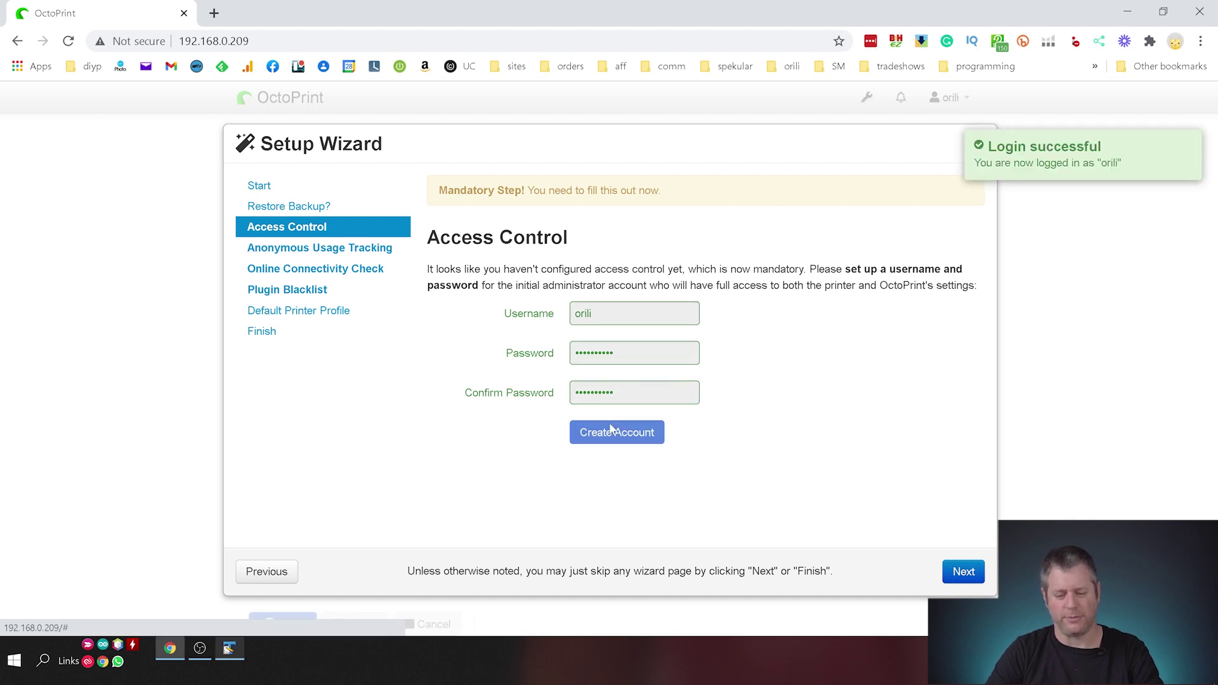
Continue to the usage tracking page, enable anonymous usage tracking and proceed to the connectivity check settings
left_click(961, 574)
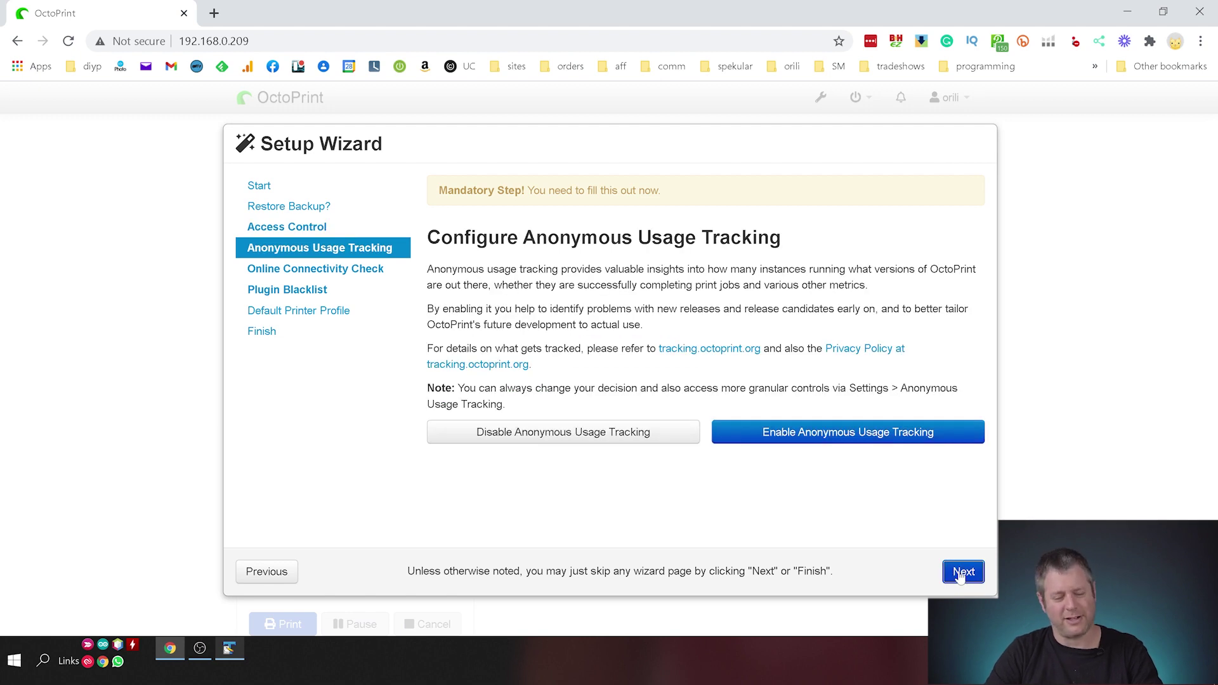
left_click(913, 431)
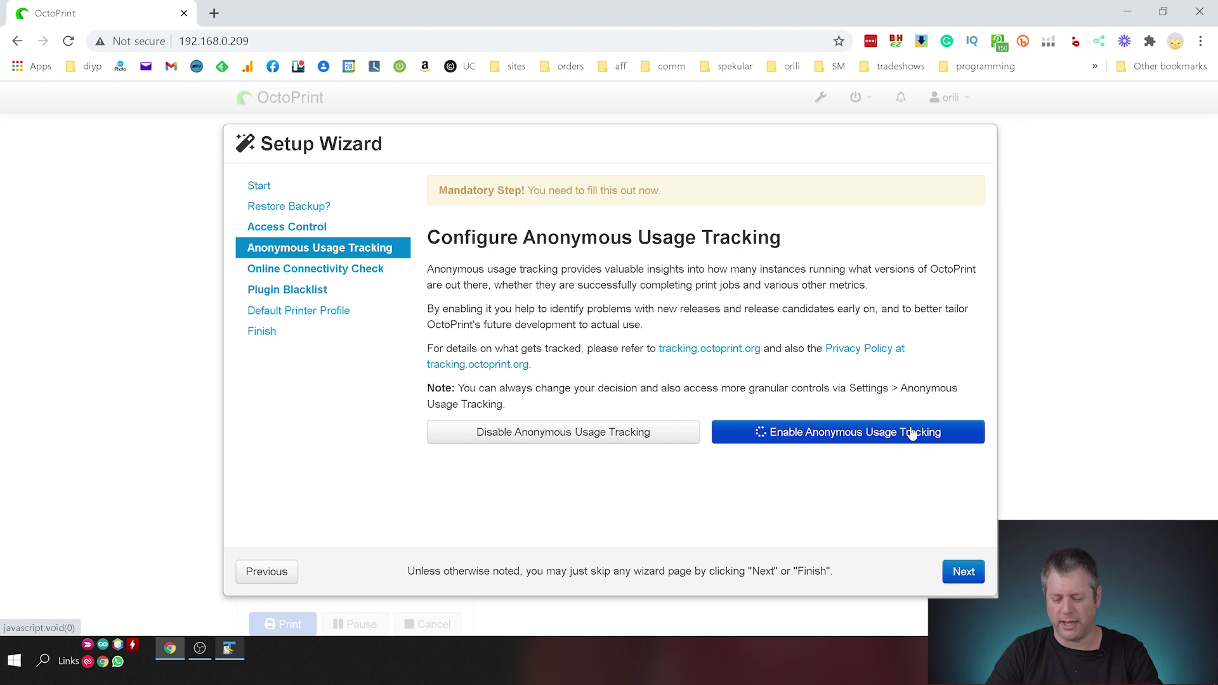
left_click(963, 572)
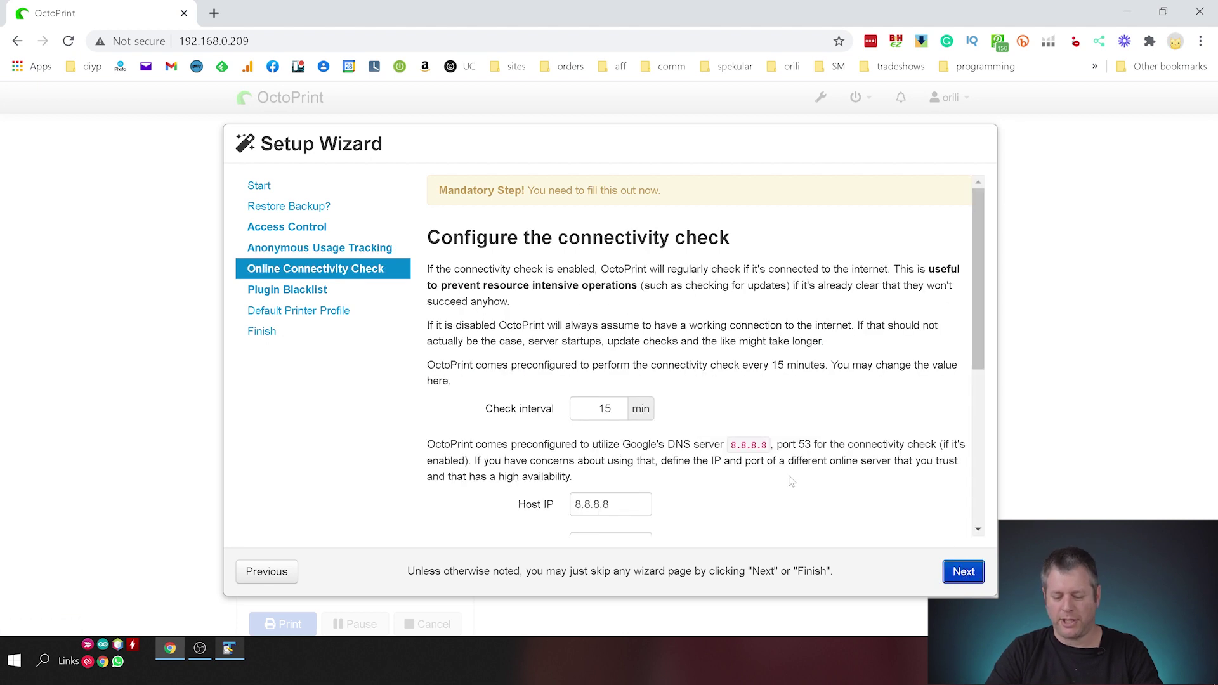
Test the connectivity check's host and port, and the name resolution of its hostname
scroll(790, 481, "down", 3)
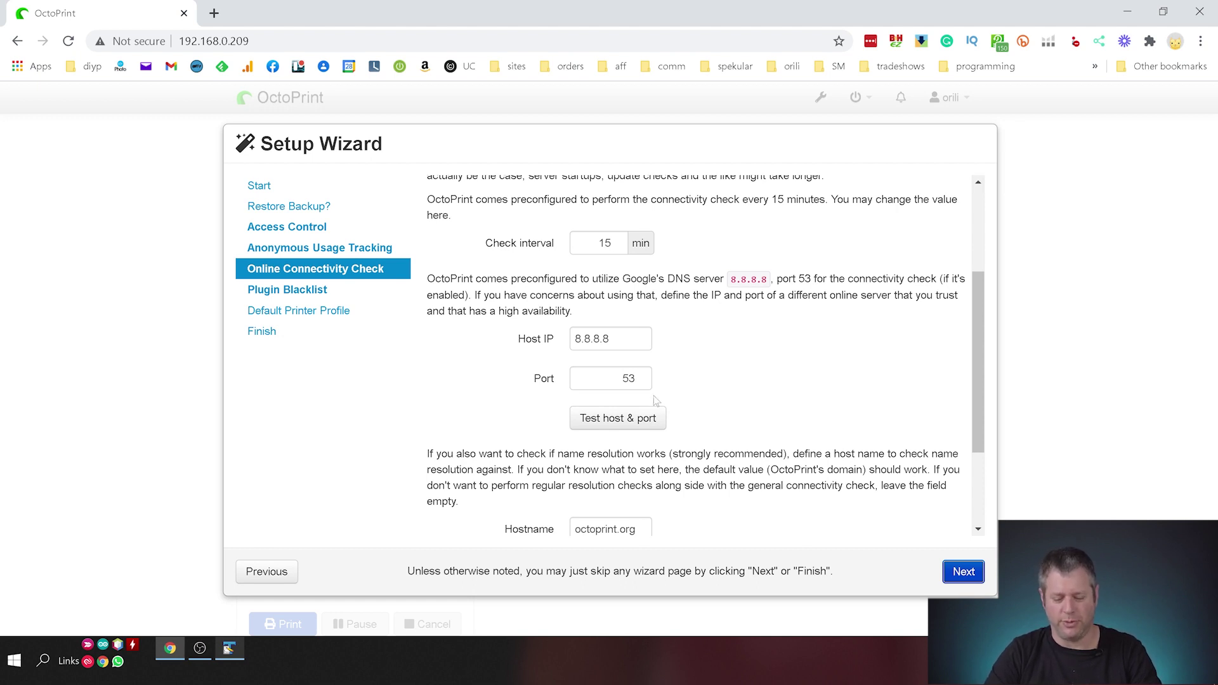
left_click(647, 418)
scroll(656, 343, "down", 3)
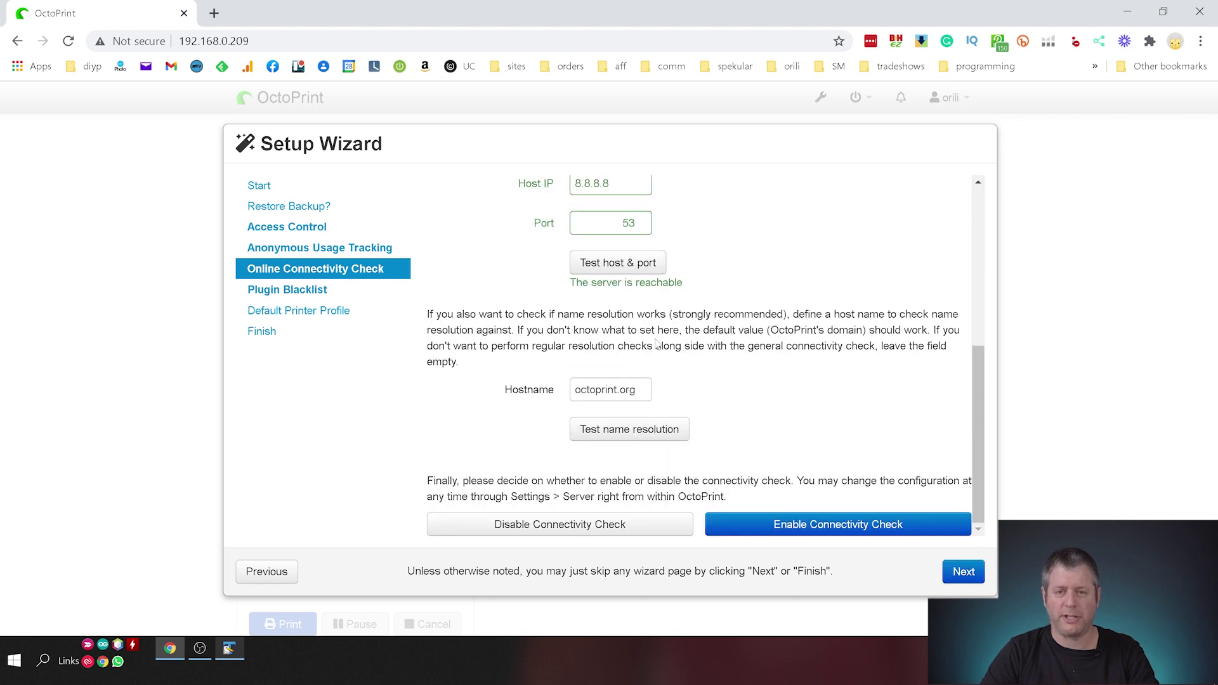
left_click(634, 426)
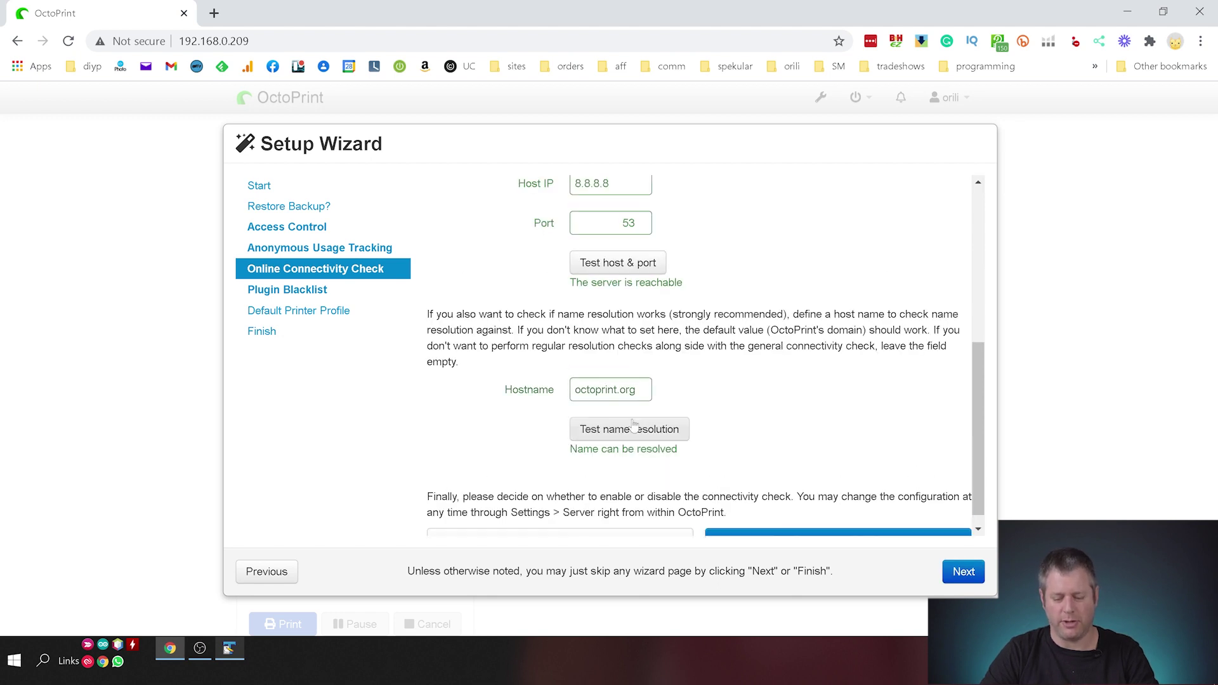
Enable the connectivity check and plugin blacklist processing, continuing to the default printer profile
scroll(793, 425, "down", 1)
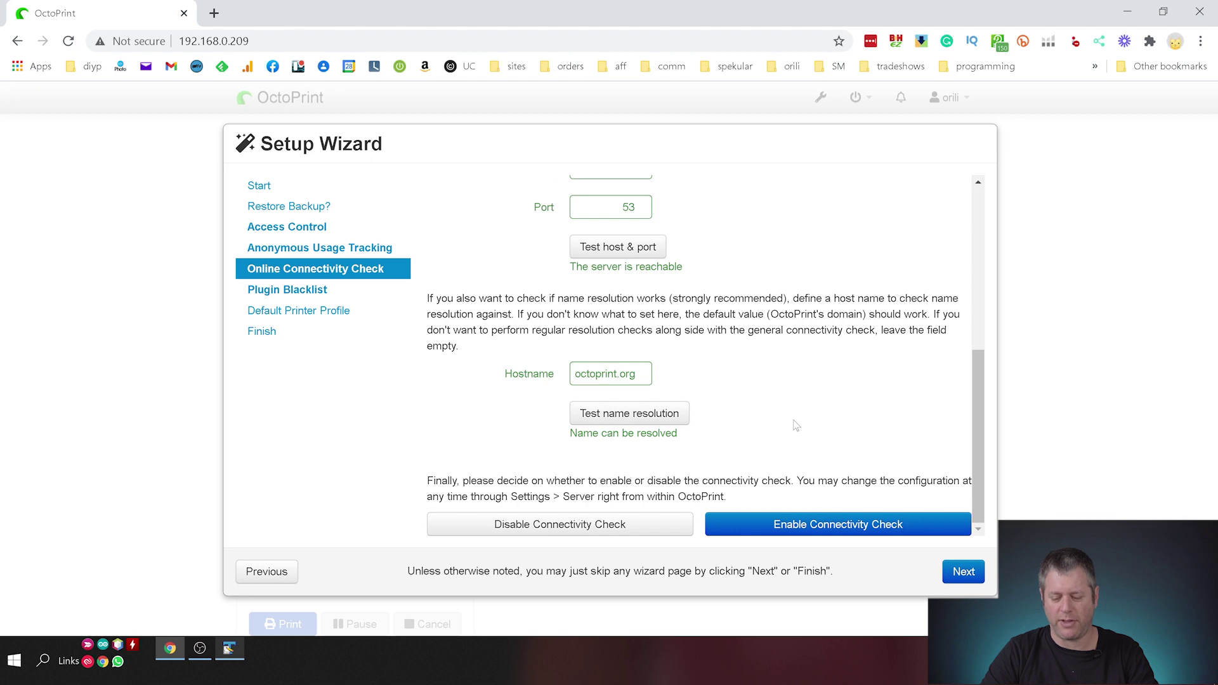
left_click(800, 521)
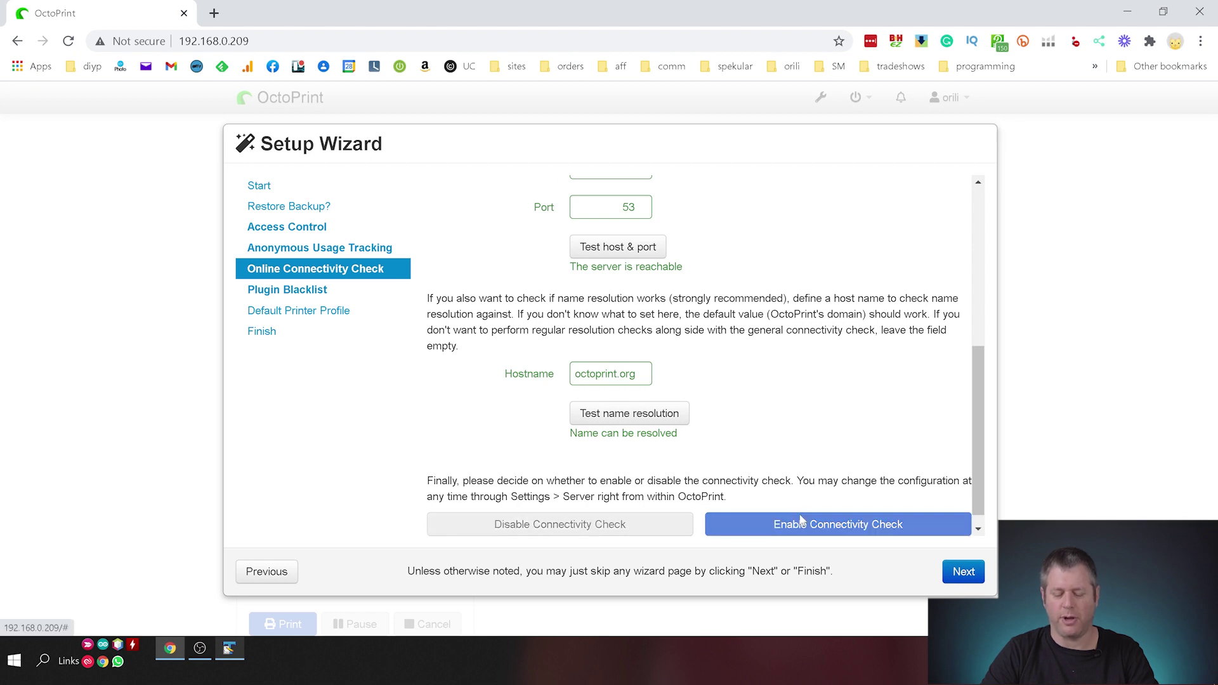
left_click(972, 573)
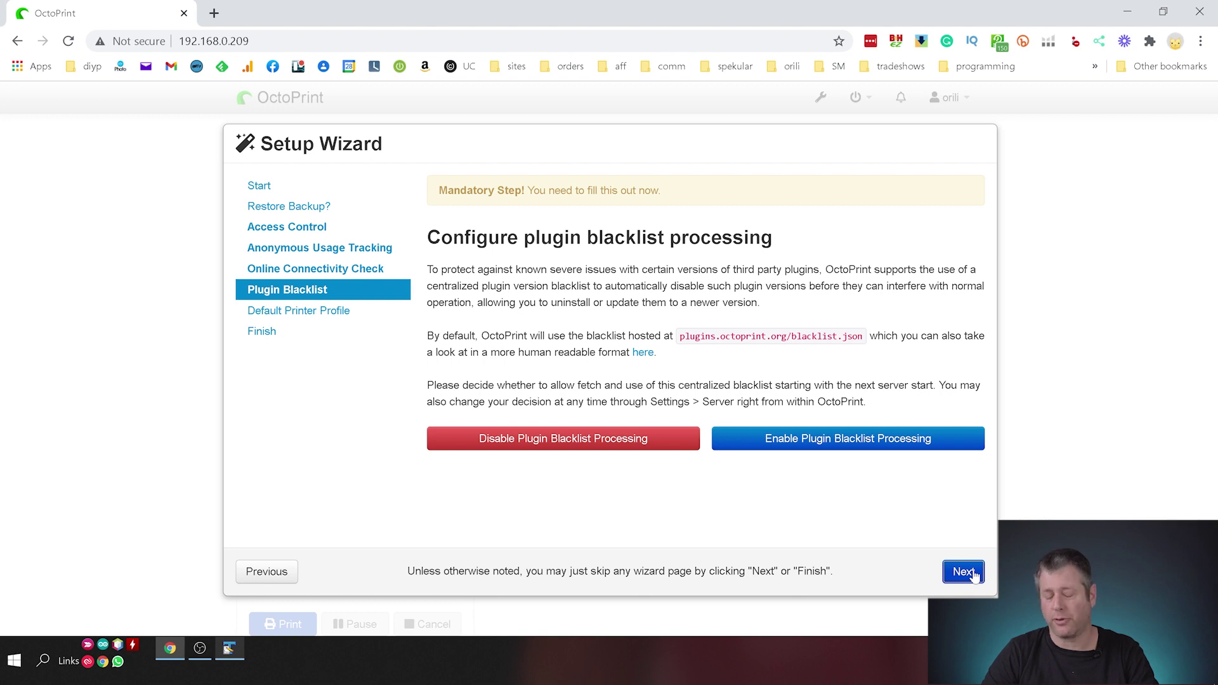
left_click(890, 442)
left_click(961, 572)
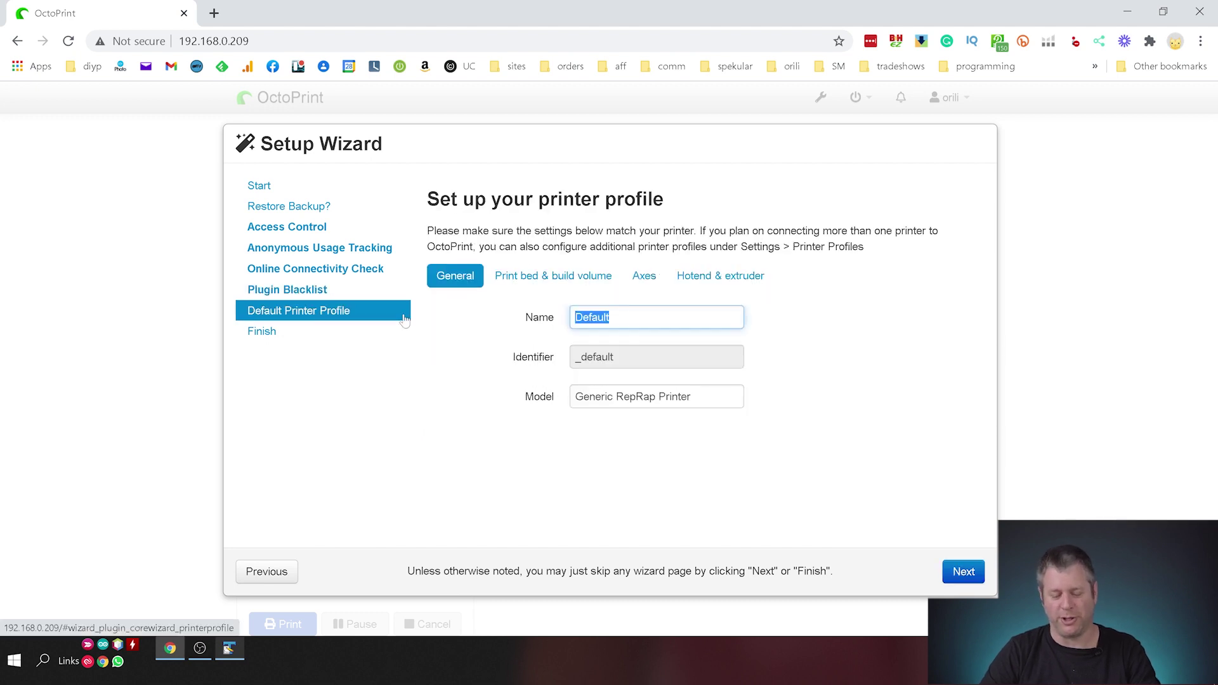
Name the default printer profile snapmaker2@orili
type("sna")
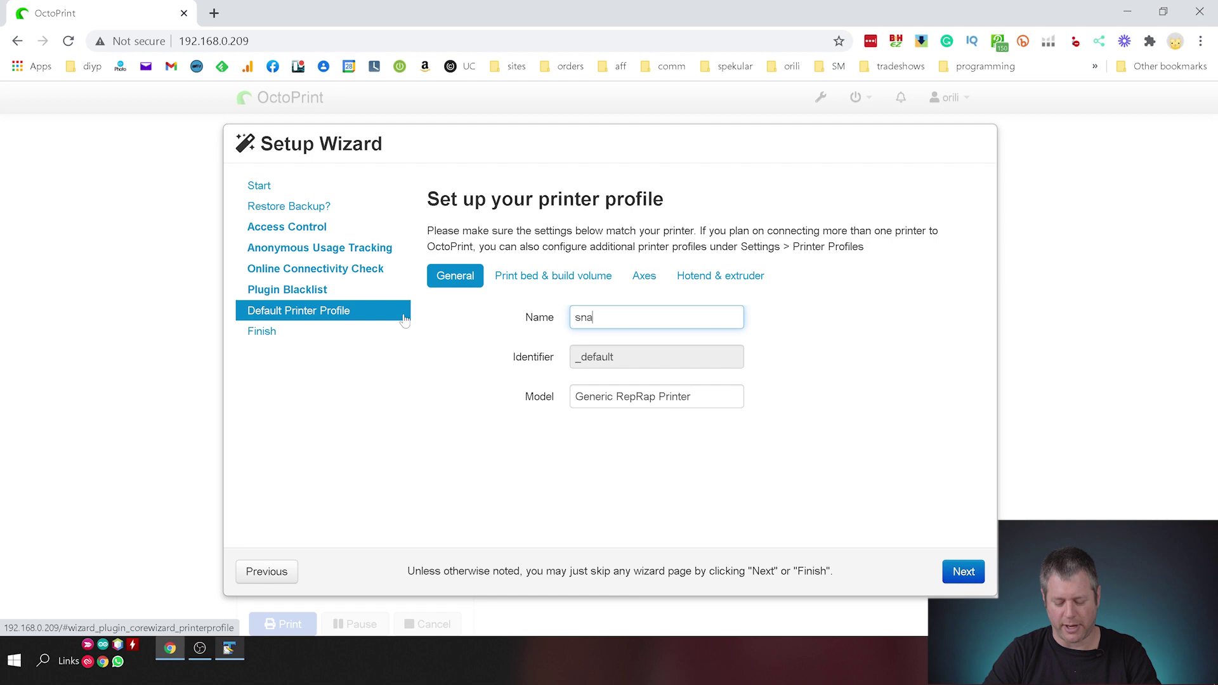
type("pmake")
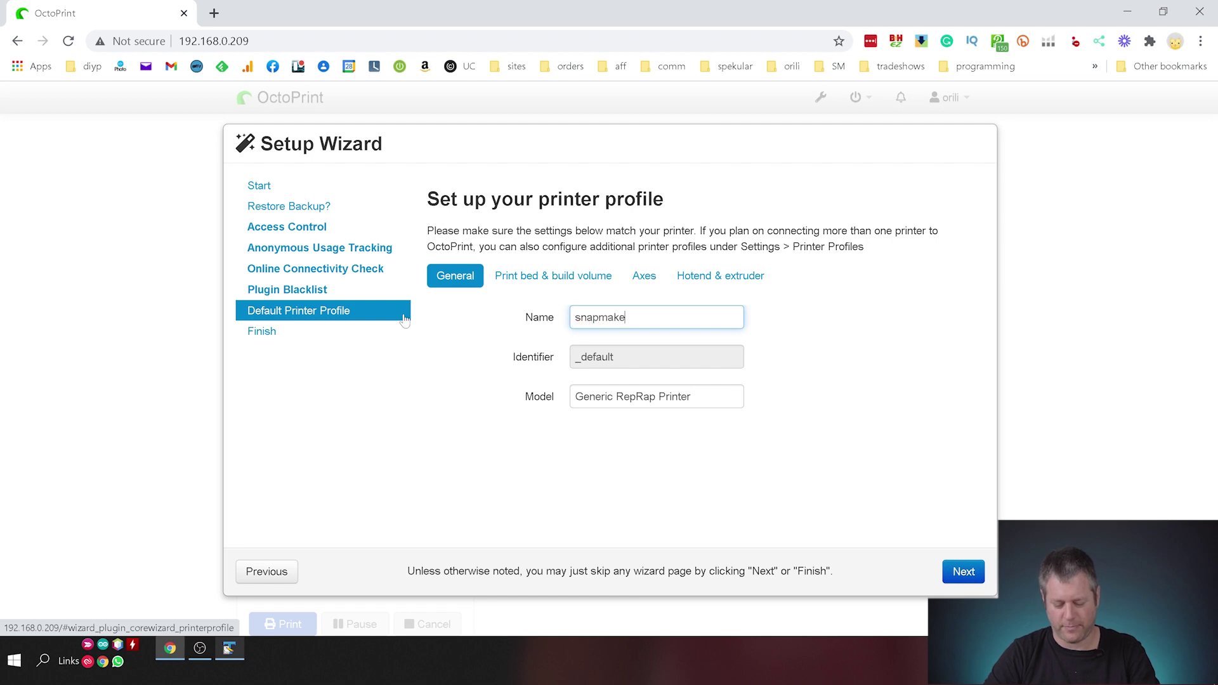
type("r2")
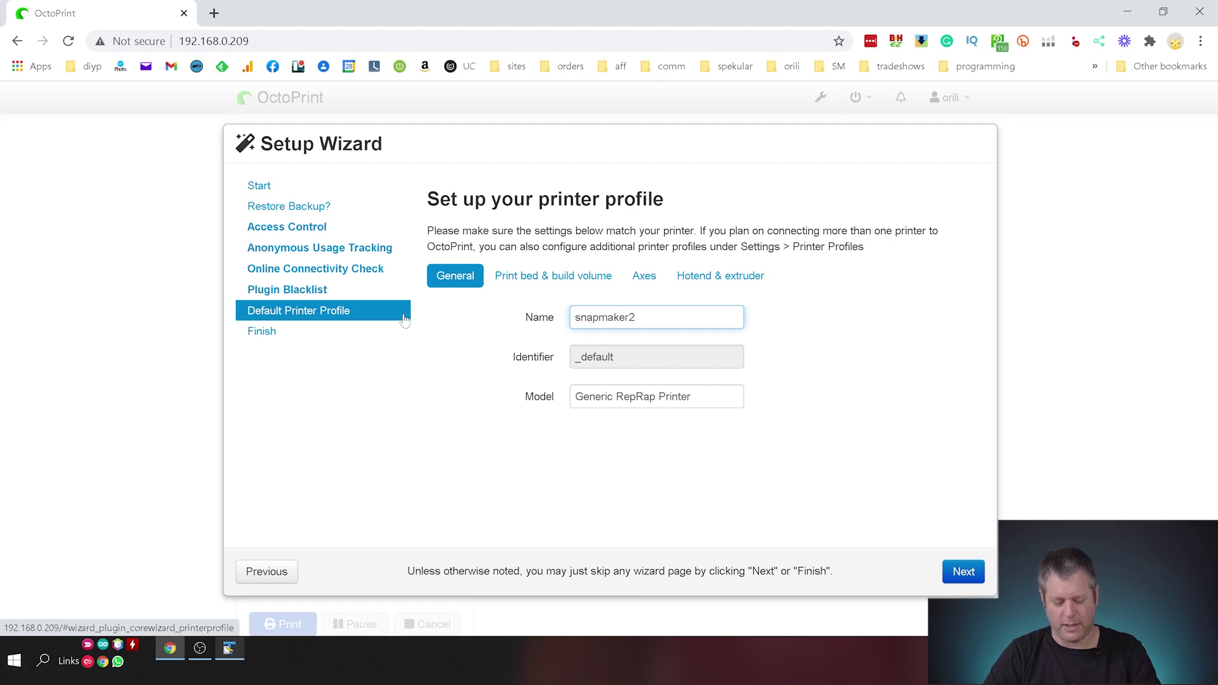
type("@orili")
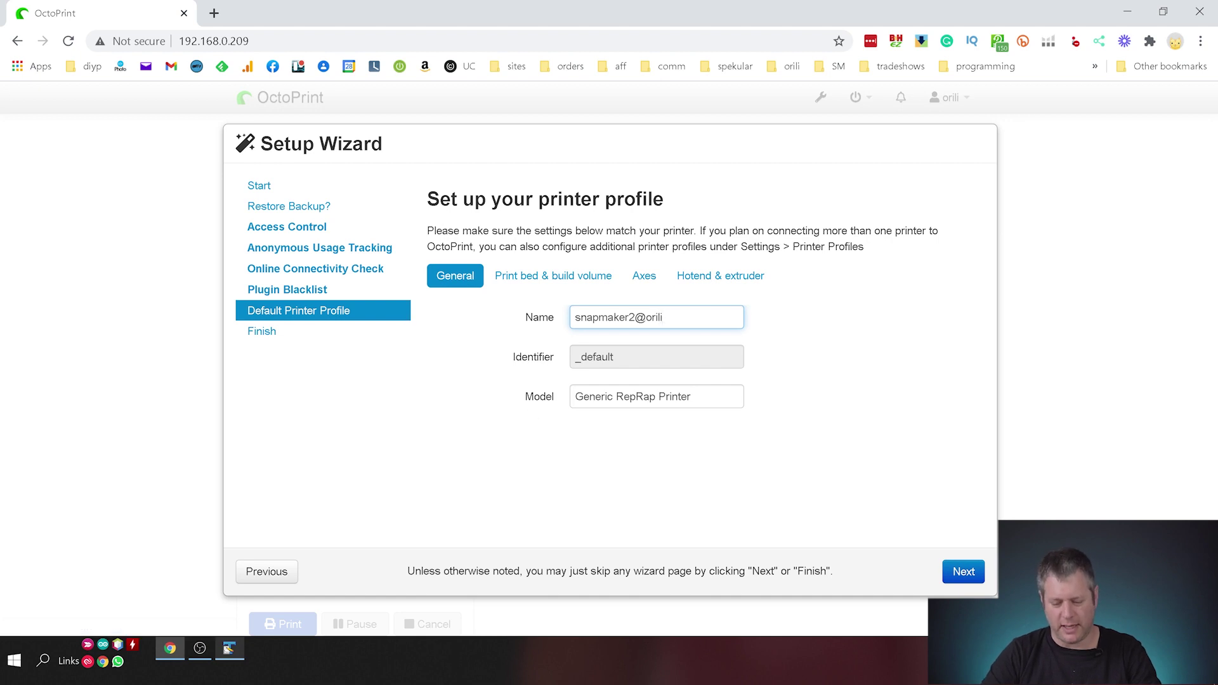
Set the printer profile's model to Snapmaker II A350
left_click_drag(698, 397, 458, 403)
type("Sna")
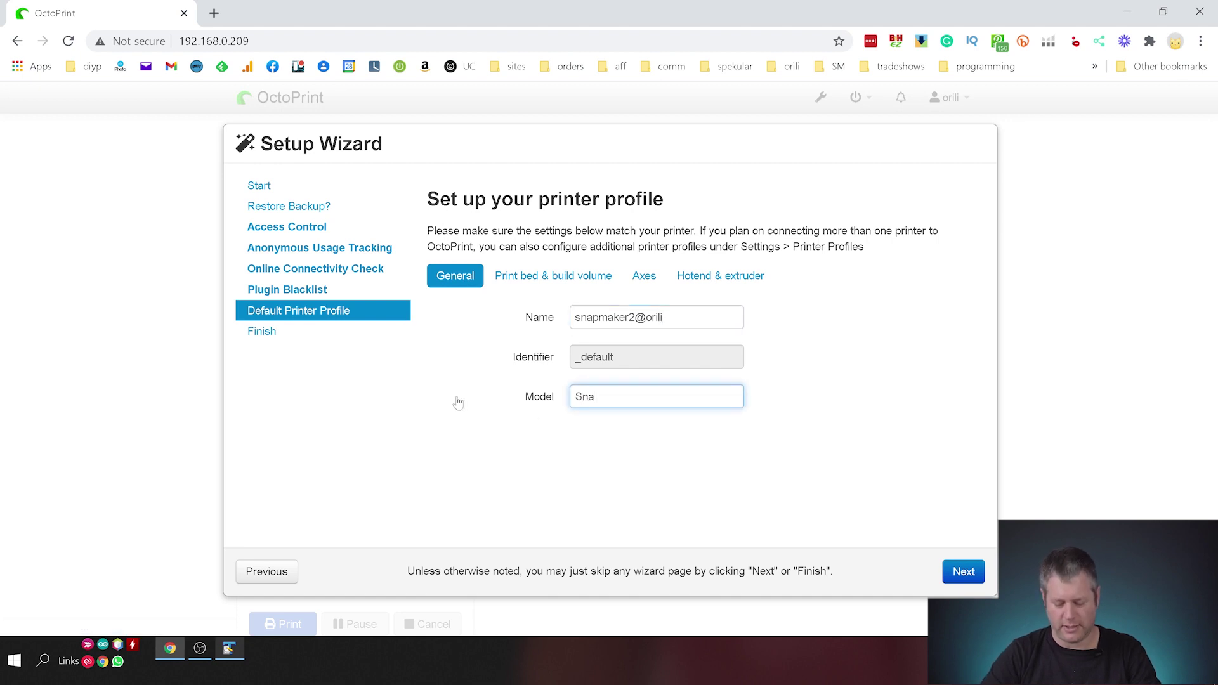
type("pnaker ")
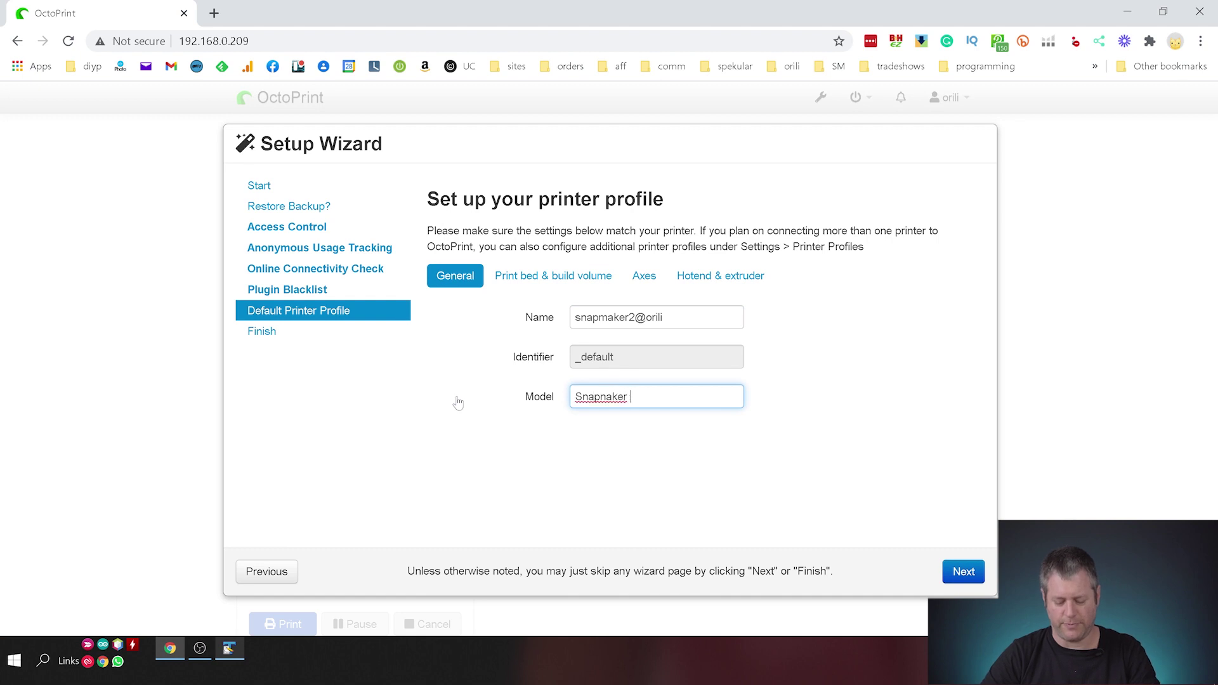
type("II ")
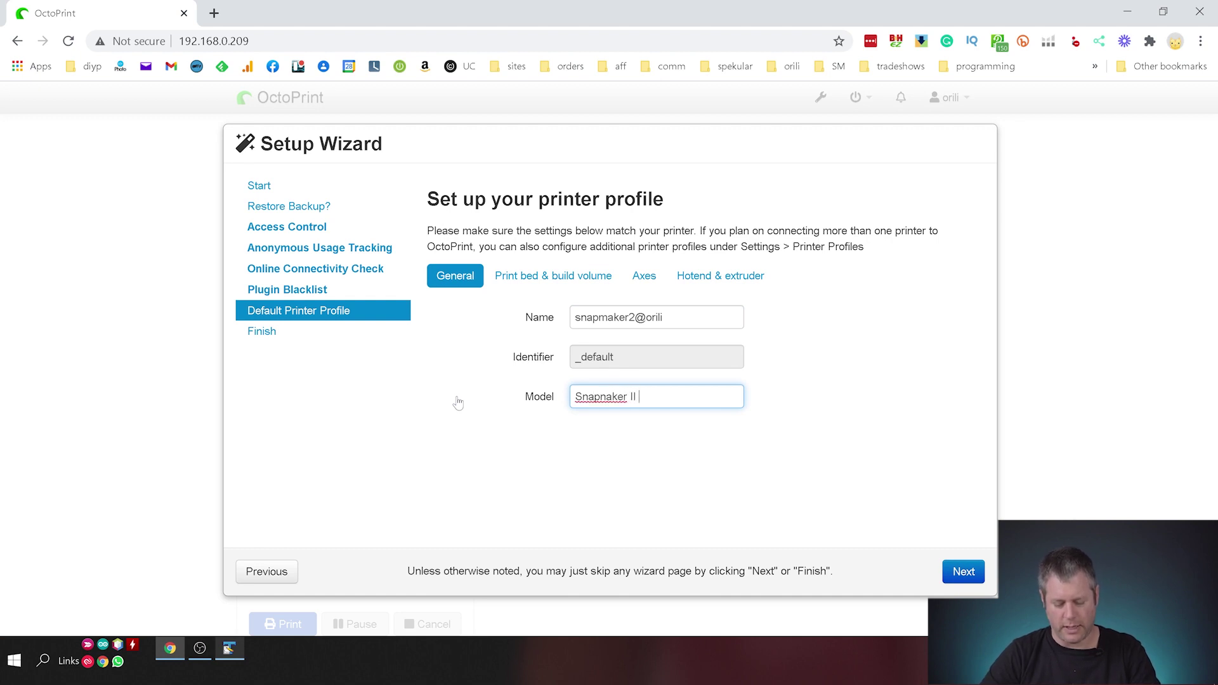
type("A350")
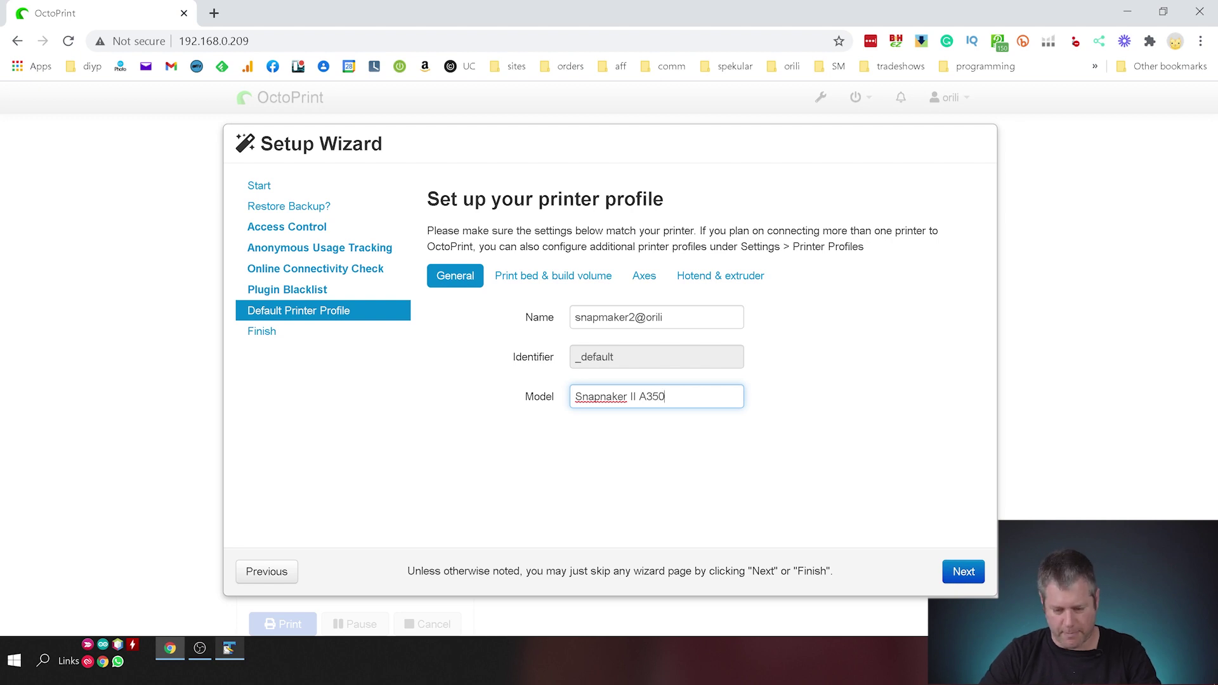
left_click(609, 396)
key("BackSpace")
type("m")
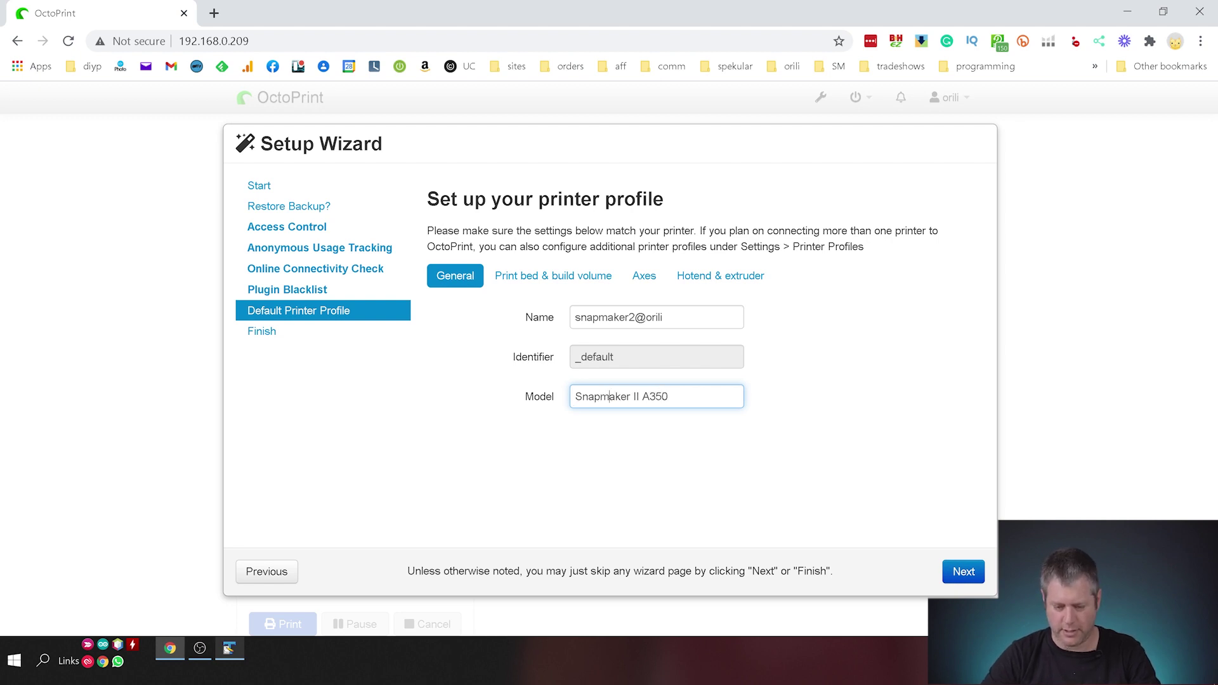
Set the print volume's width (X) to 230 mm in the printer profile
left_click(571, 283)
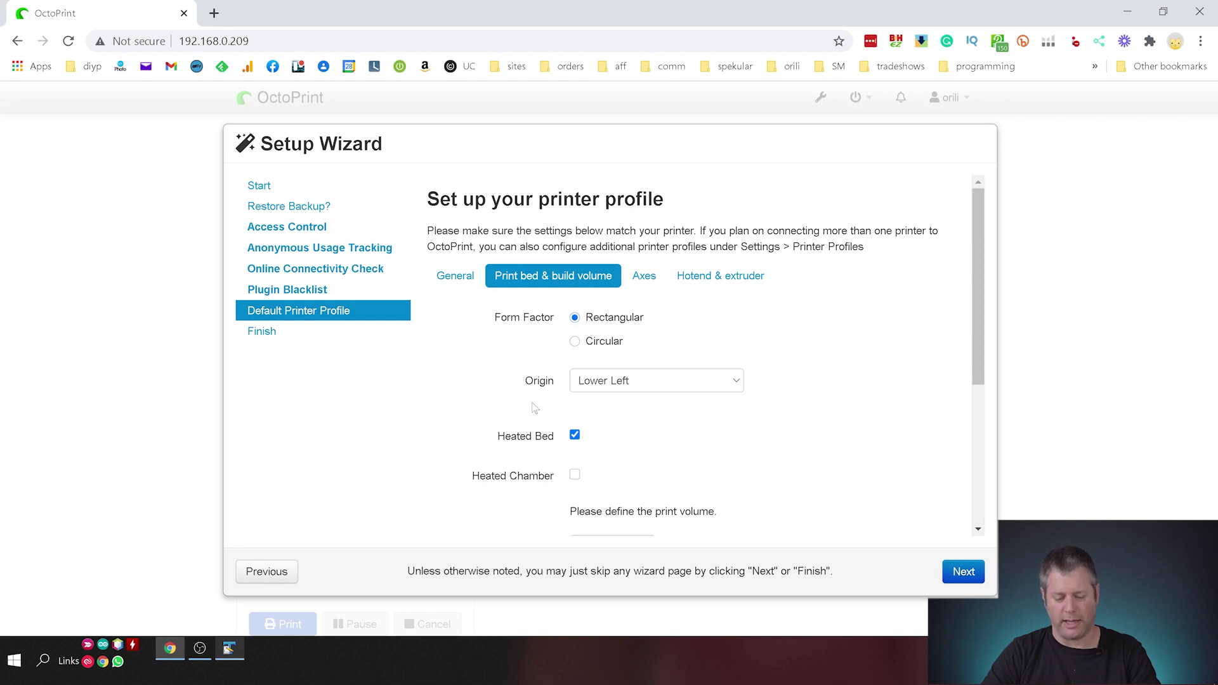
scroll(535, 407, "down", 2)
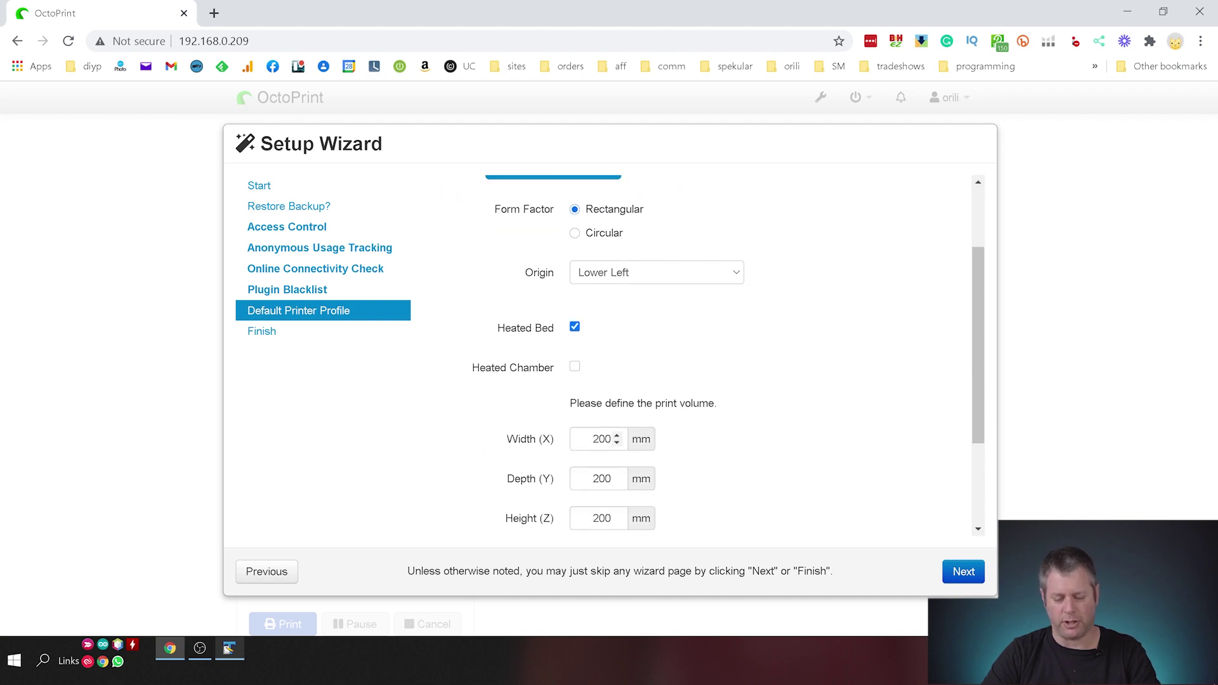
double_click(601, 439)
type("230")
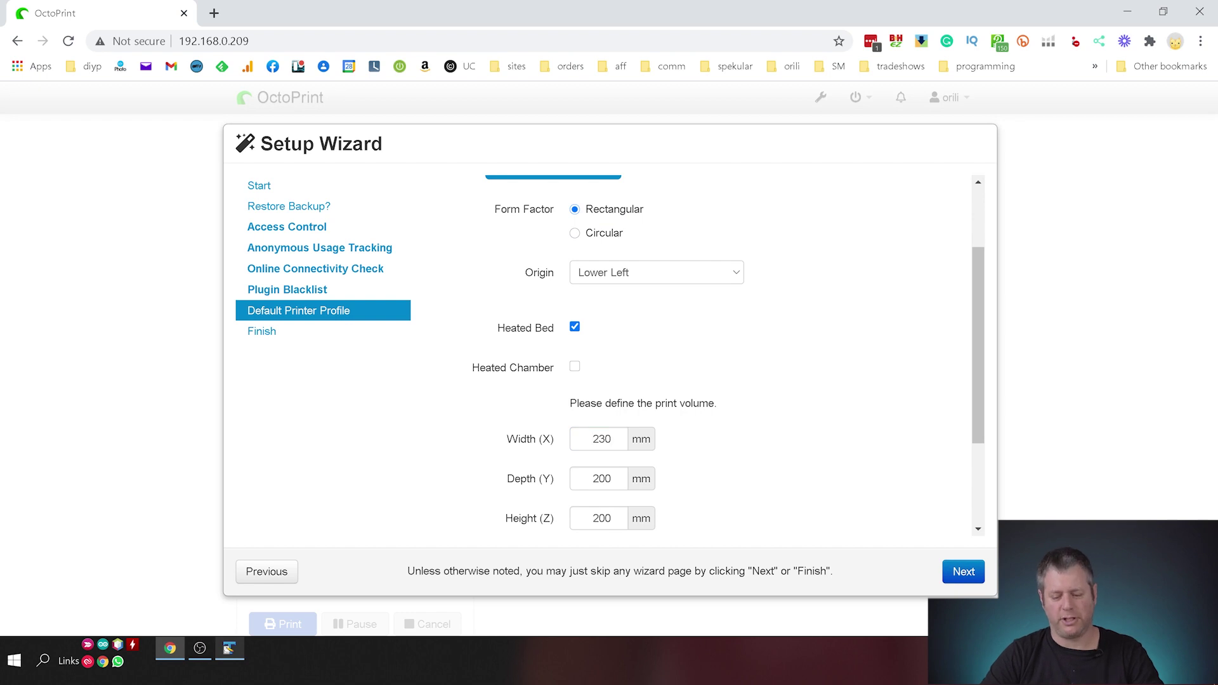
Set the print volume to 320 mm width (X), 350 mm depth (Y) and 330 mm height (Z)
double_click(601, 439)
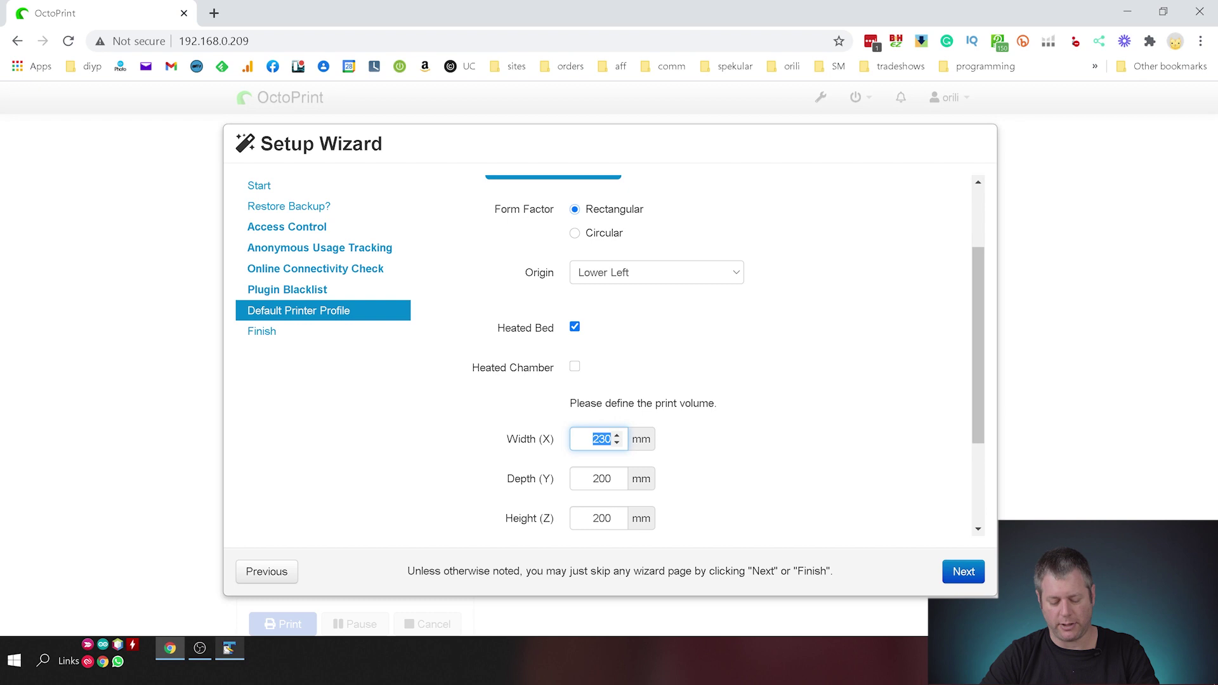
type("320")
key("Tab")
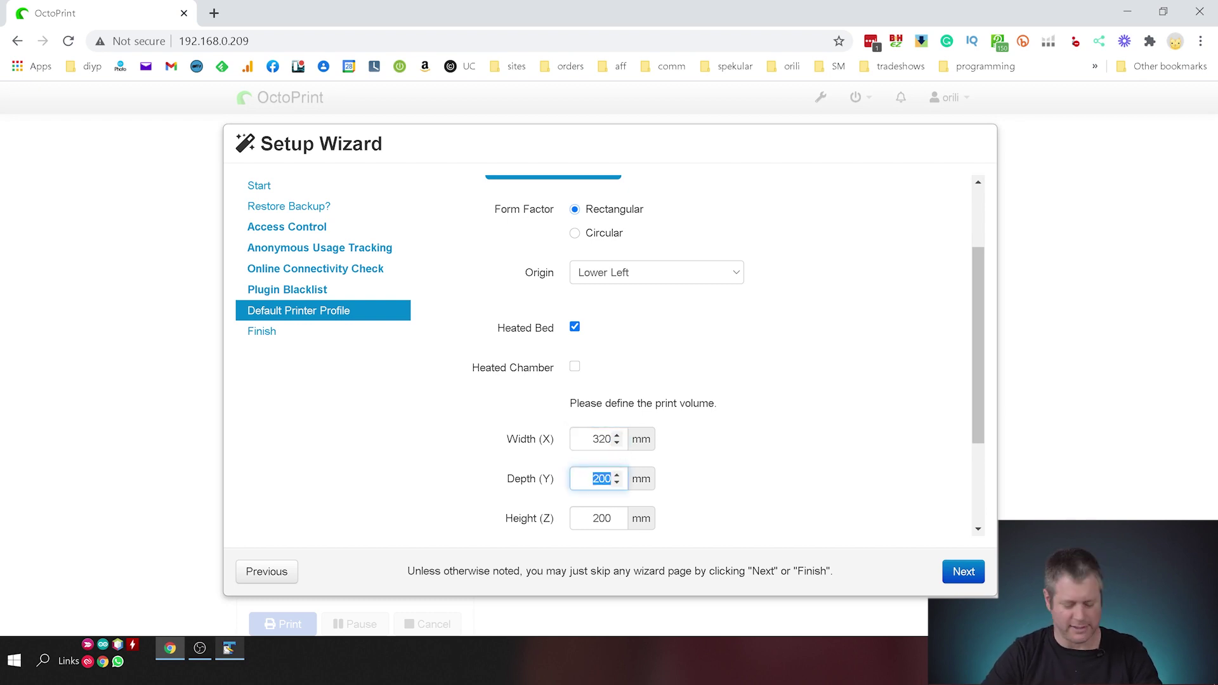
type("350")
key("Tab")
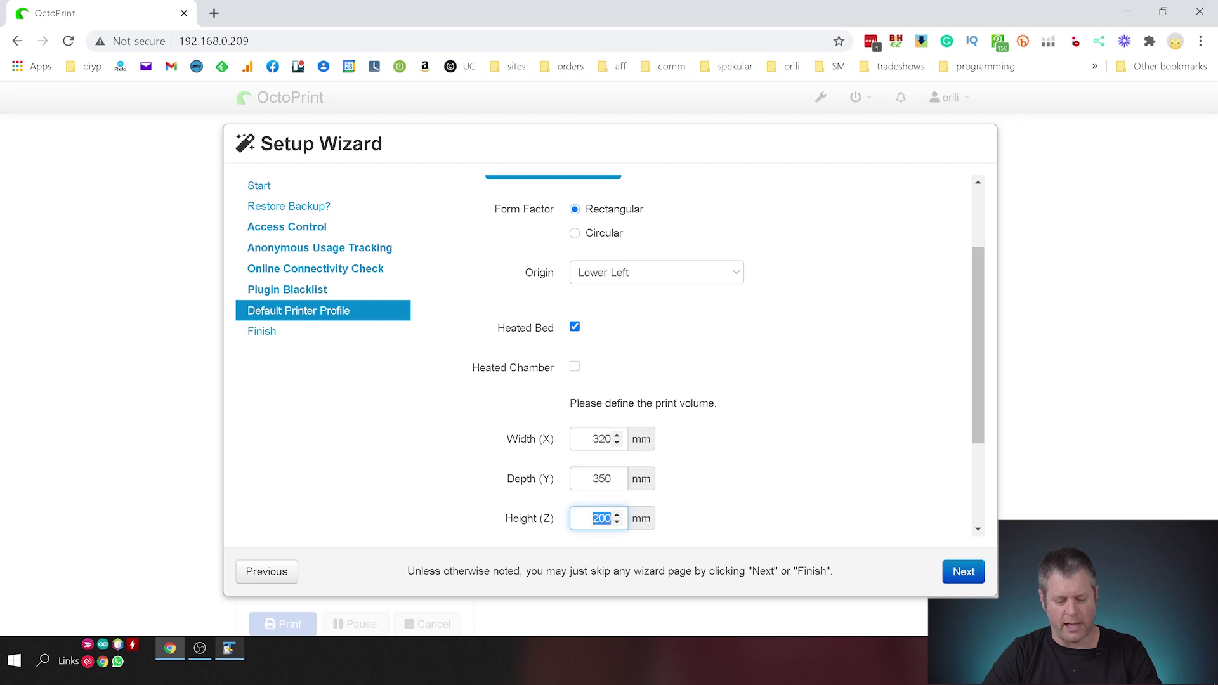
type("330")
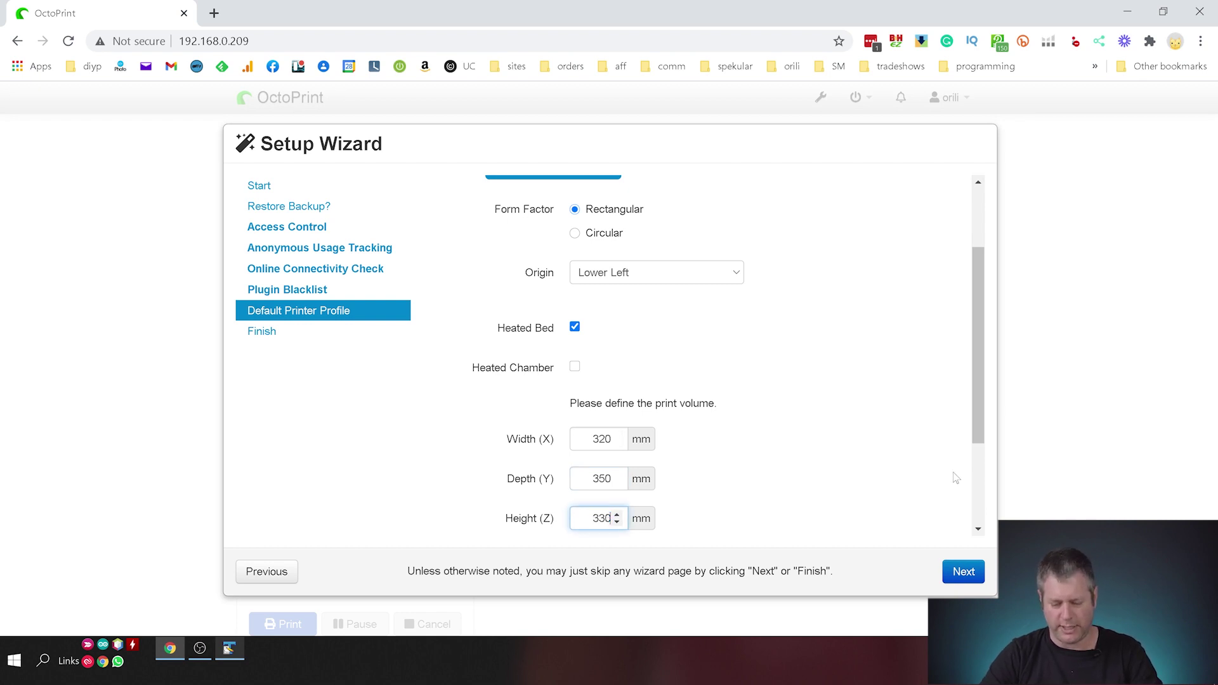
scroll(602, 403, "down", 3)
scroll(603, 402, "up", 5)
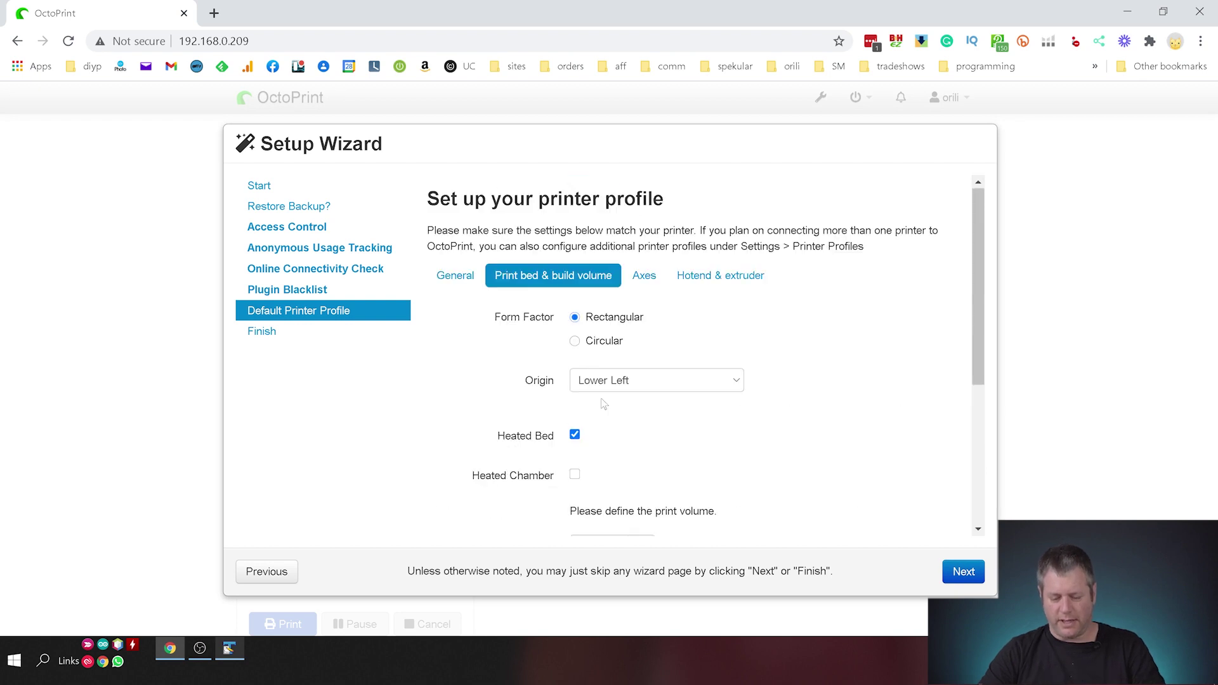
Review the axes and the hotend and extruder settings without changes, and finish the setup wizard
left_click(650, 281)
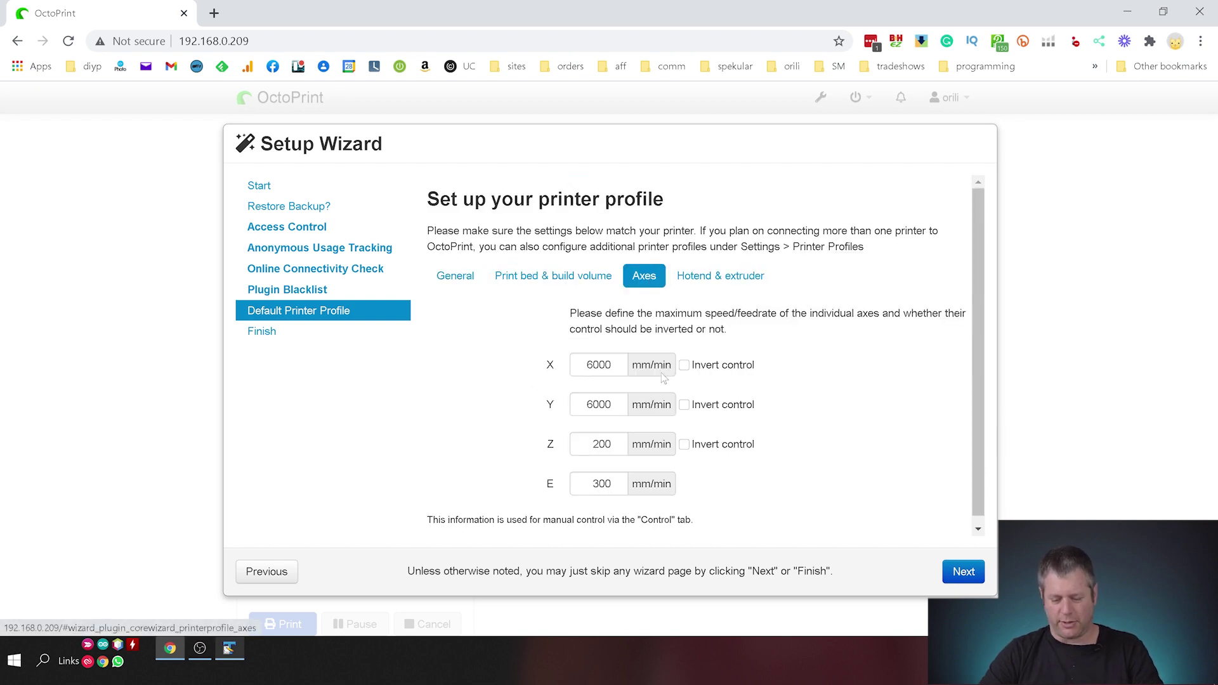
left_click(732, 286)
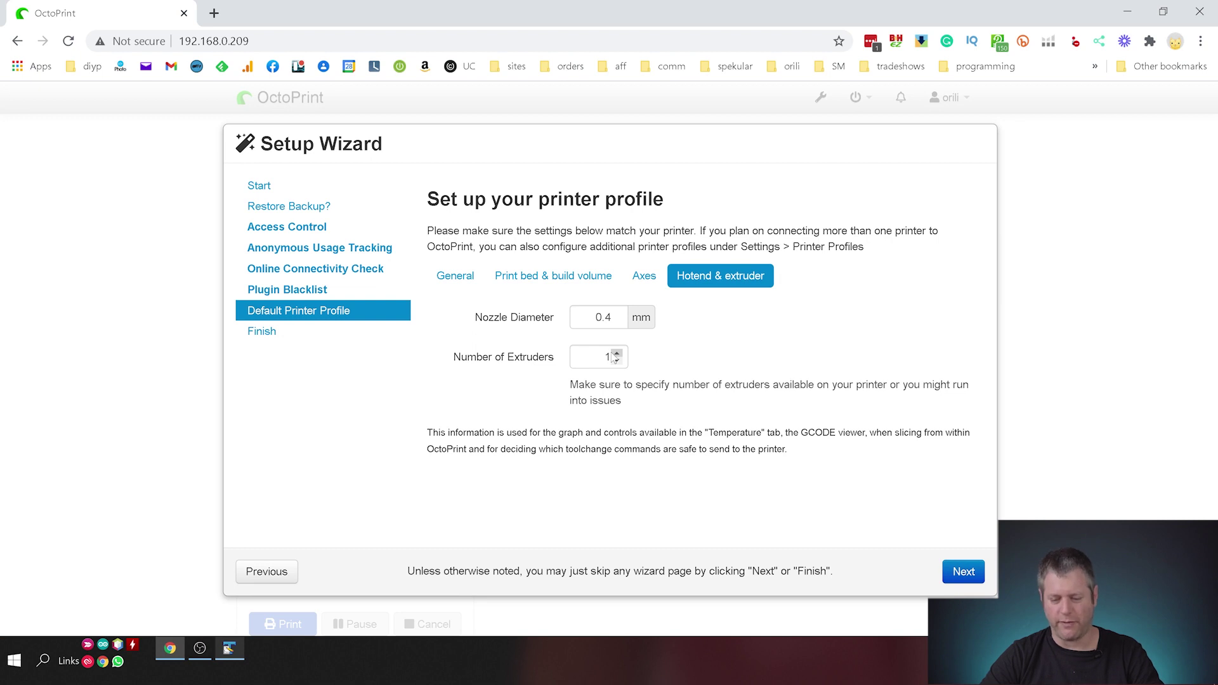
left_click(968, 573)
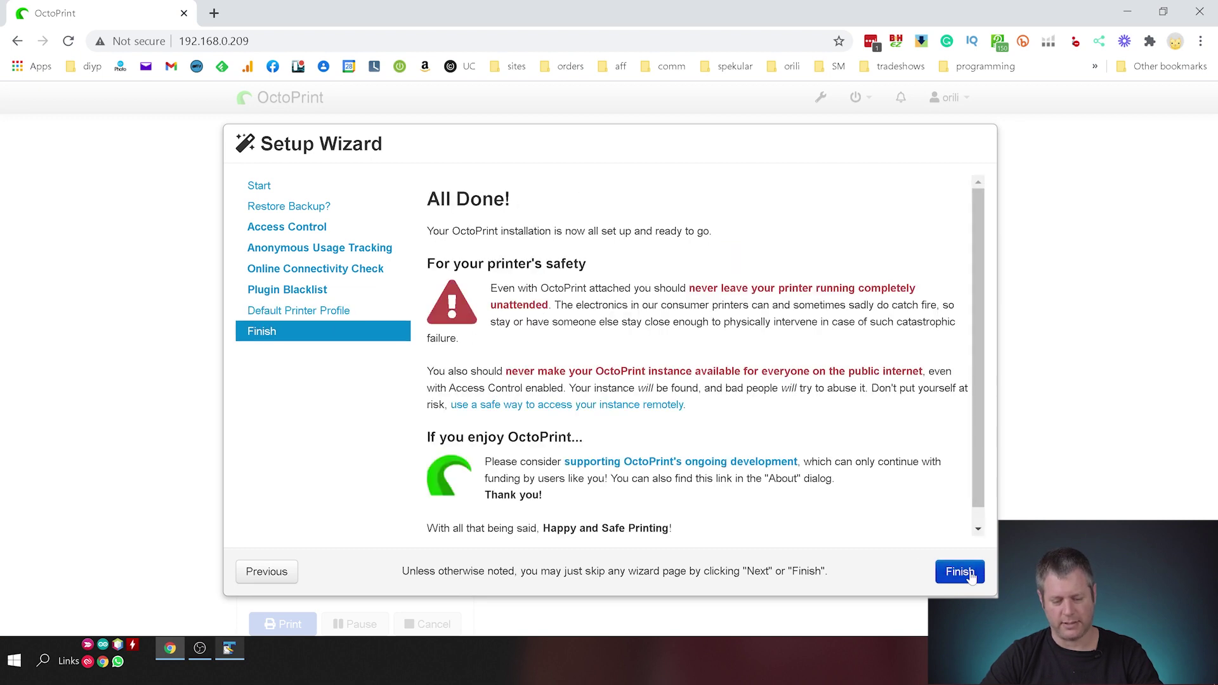
scroll(681, 400, "down", 1)
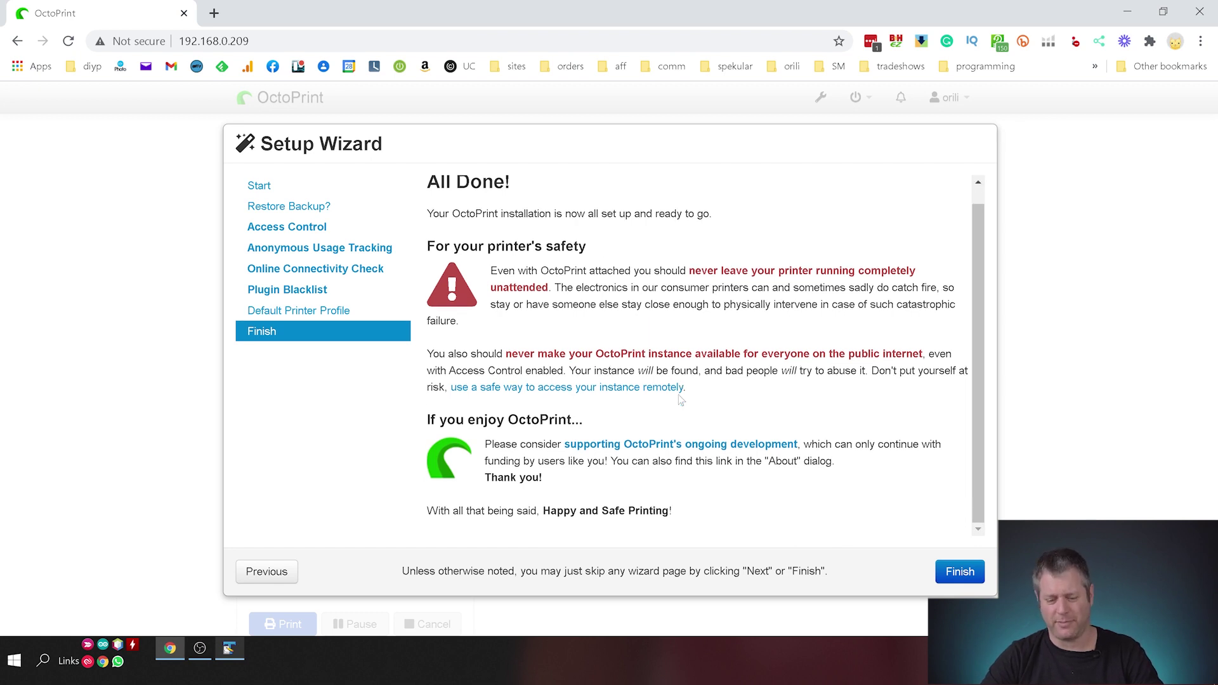
left_click(959, 574)
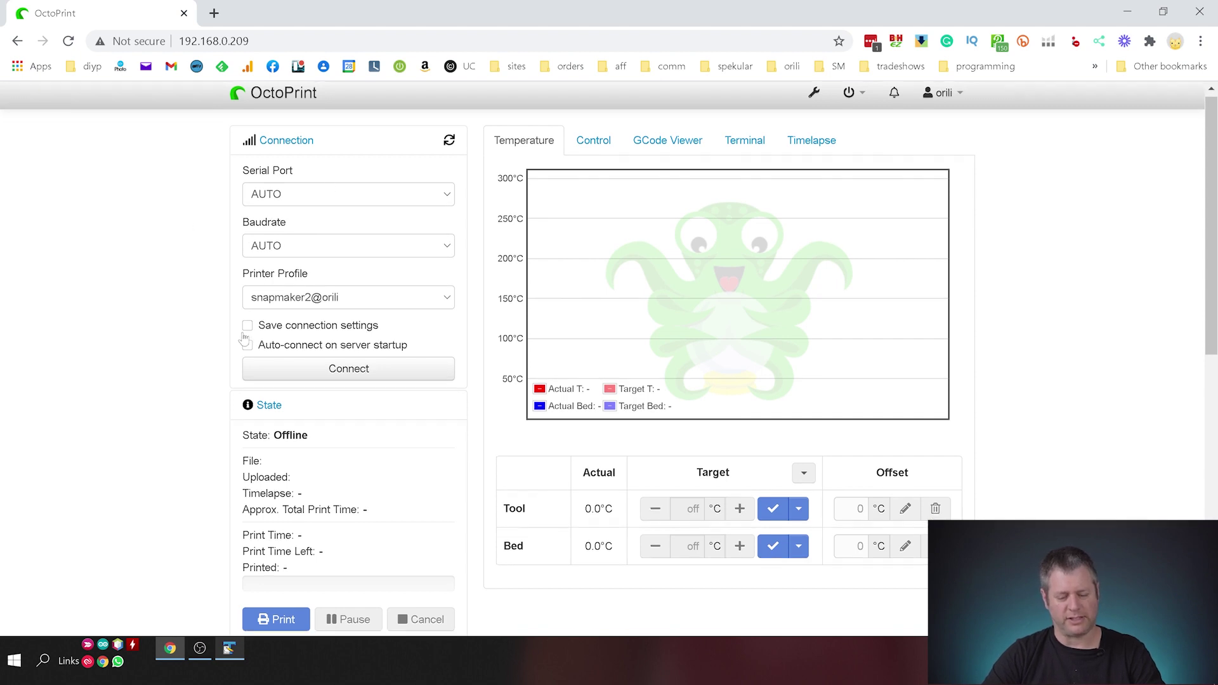
Connect to the printer with saving of the connection settings and auto-connect on server startup enabled
scroll(246, 330, "down", 1)
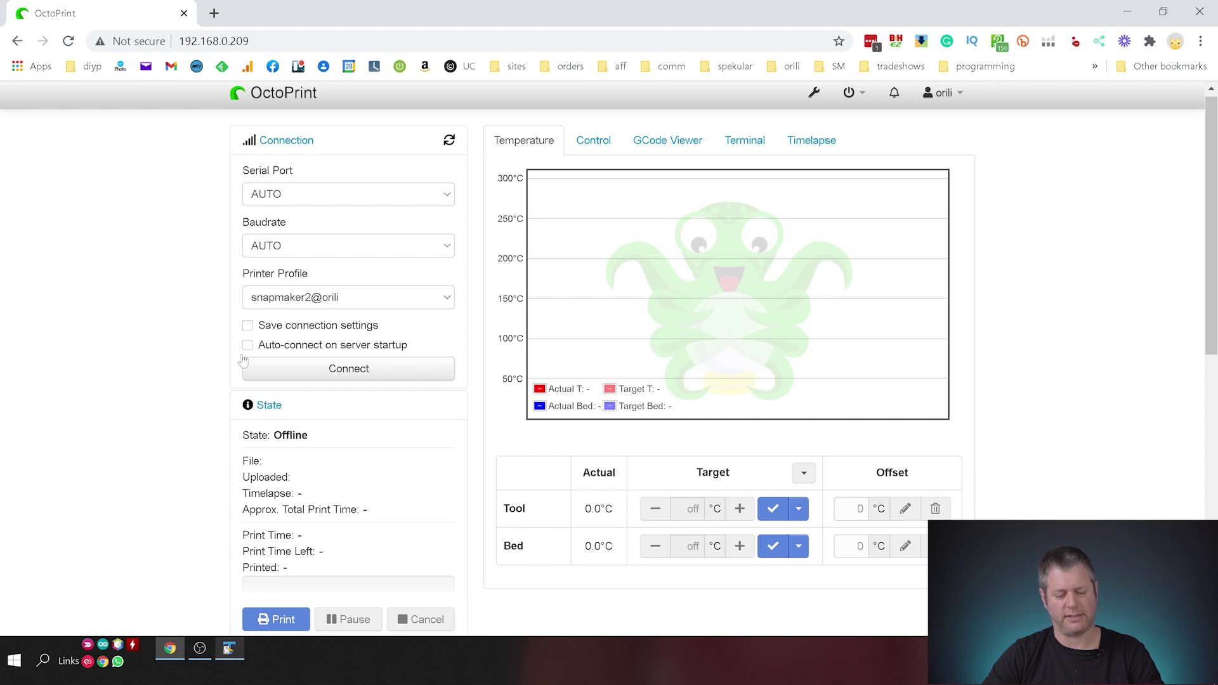
left_click(247, 326)
left_click(249, 348)
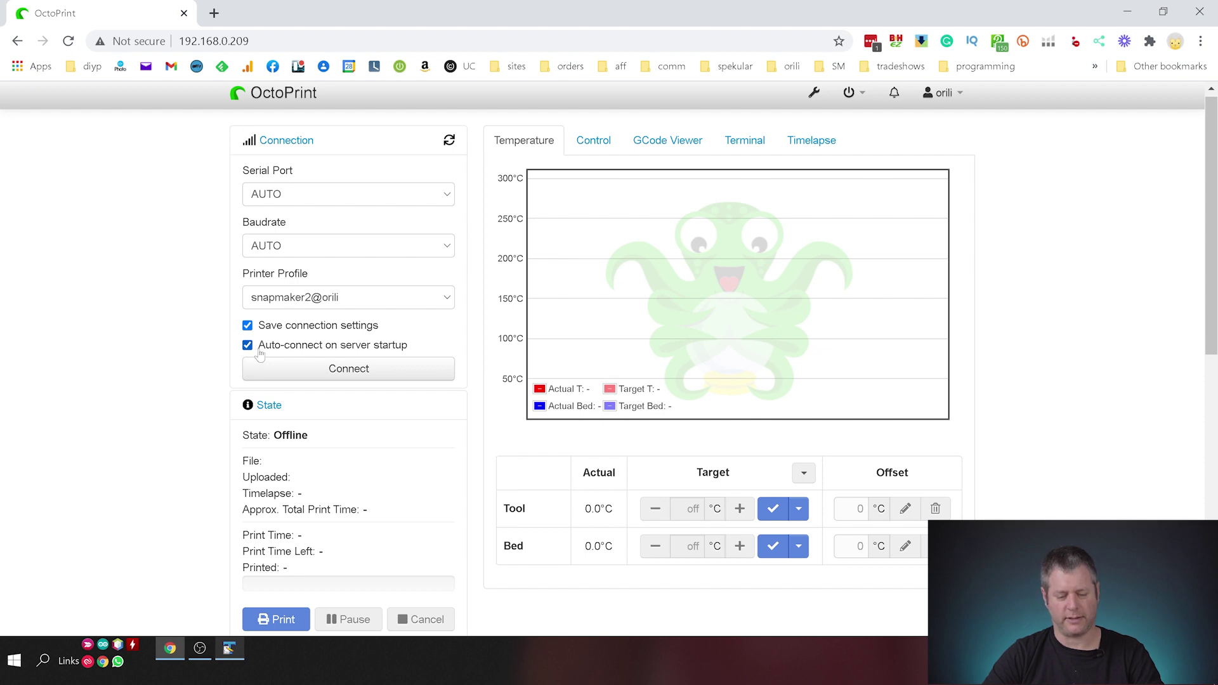
left_click(329, 373)
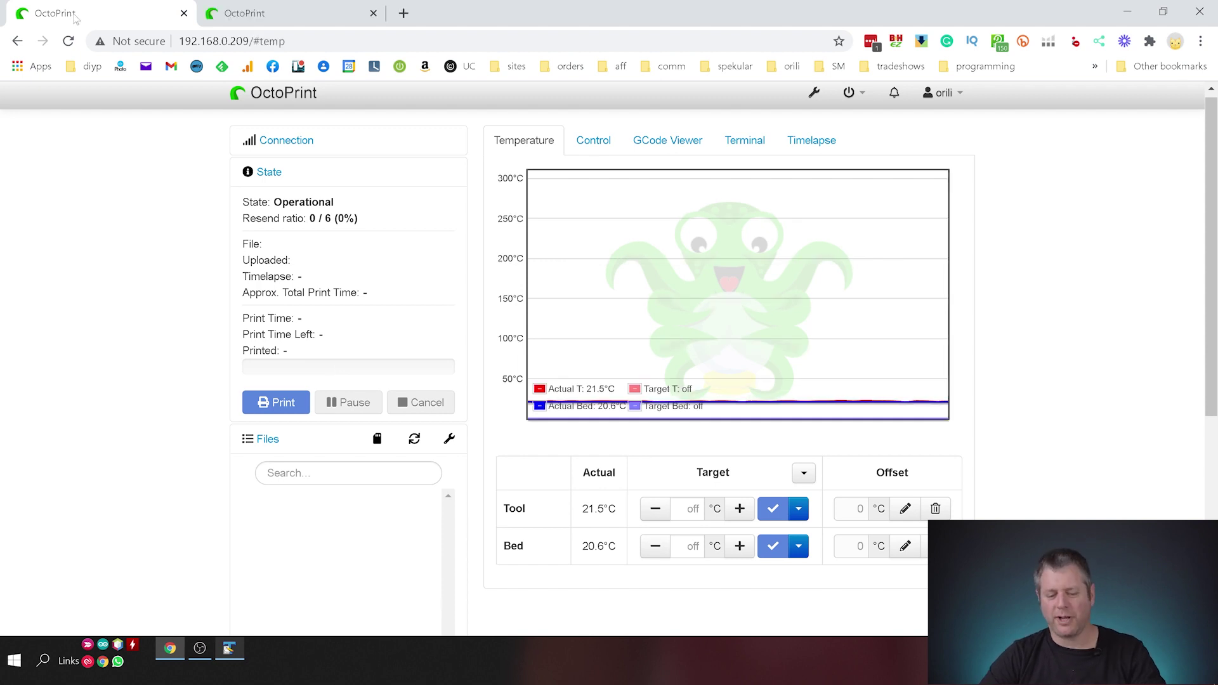
Check the printer's webcam view and return to its temperature graph
left_click(603, 147)
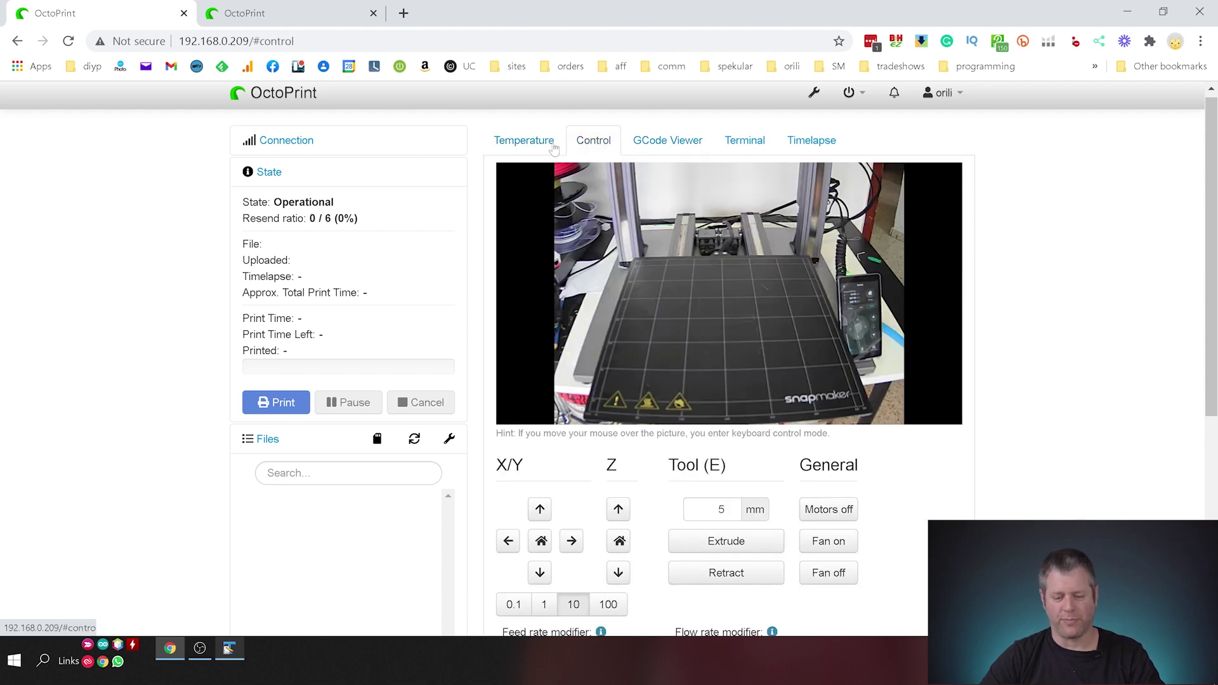
left_click(526, 141)
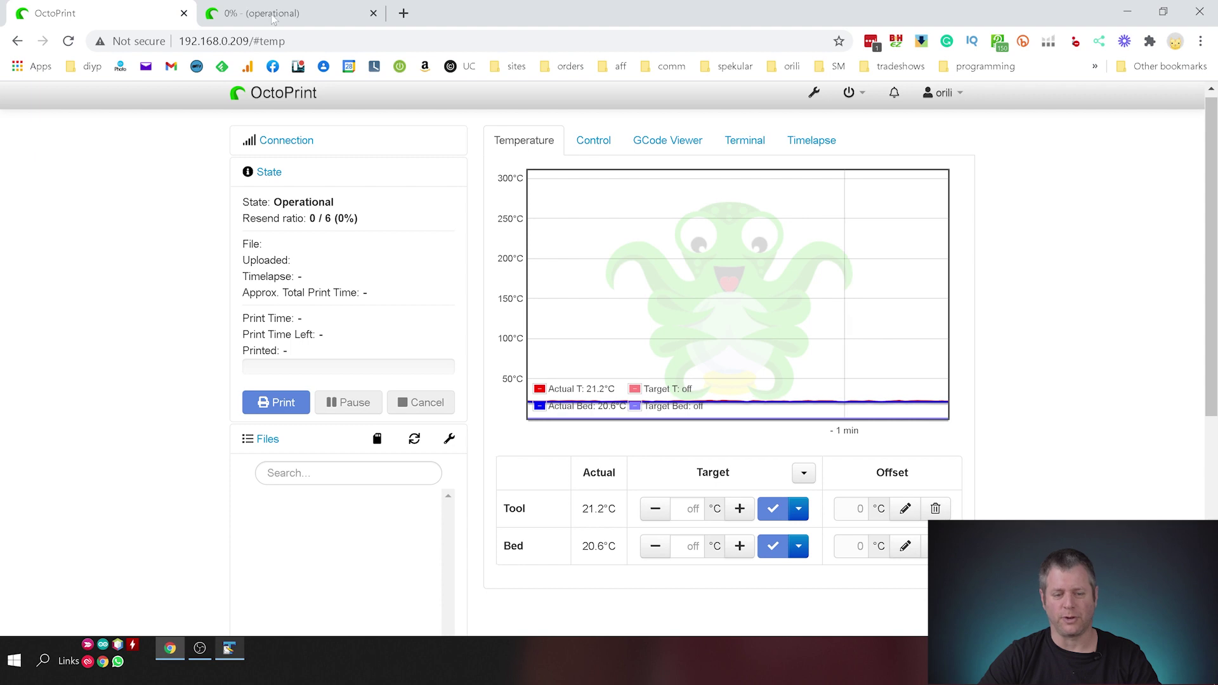
Switch to the Ender 5 Pro's OctoPrint instance and examine the plugins listed in its settings
left_click(300, 6)
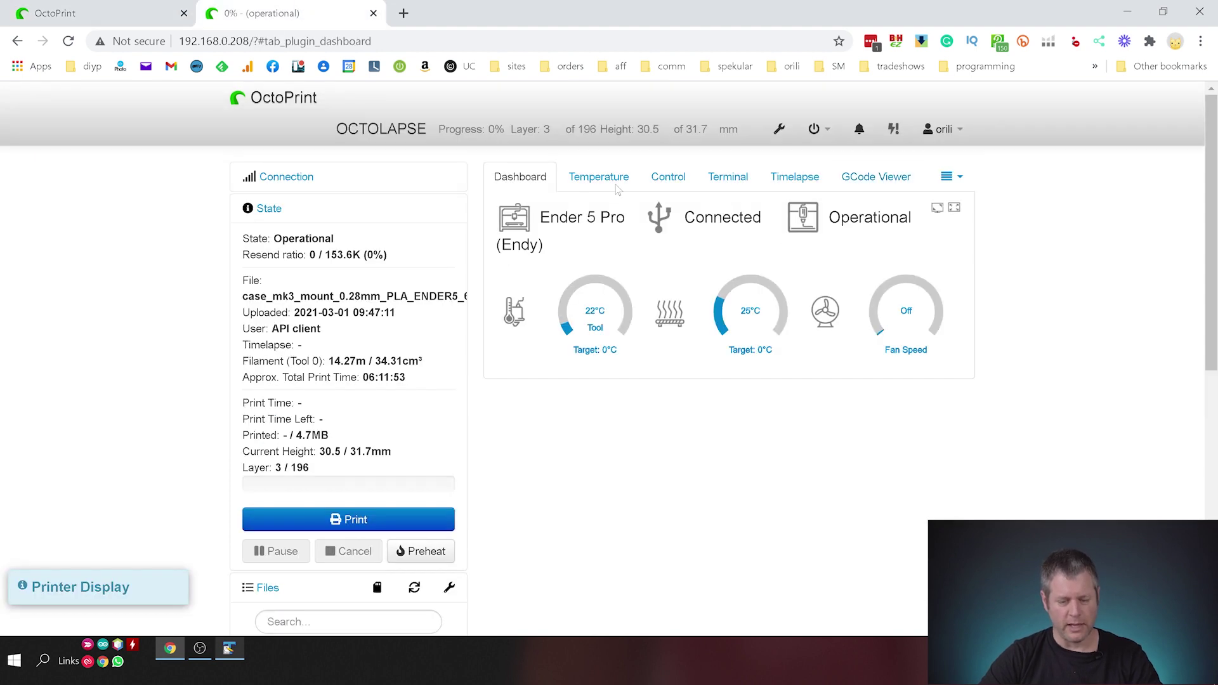
left_click(789, 127)
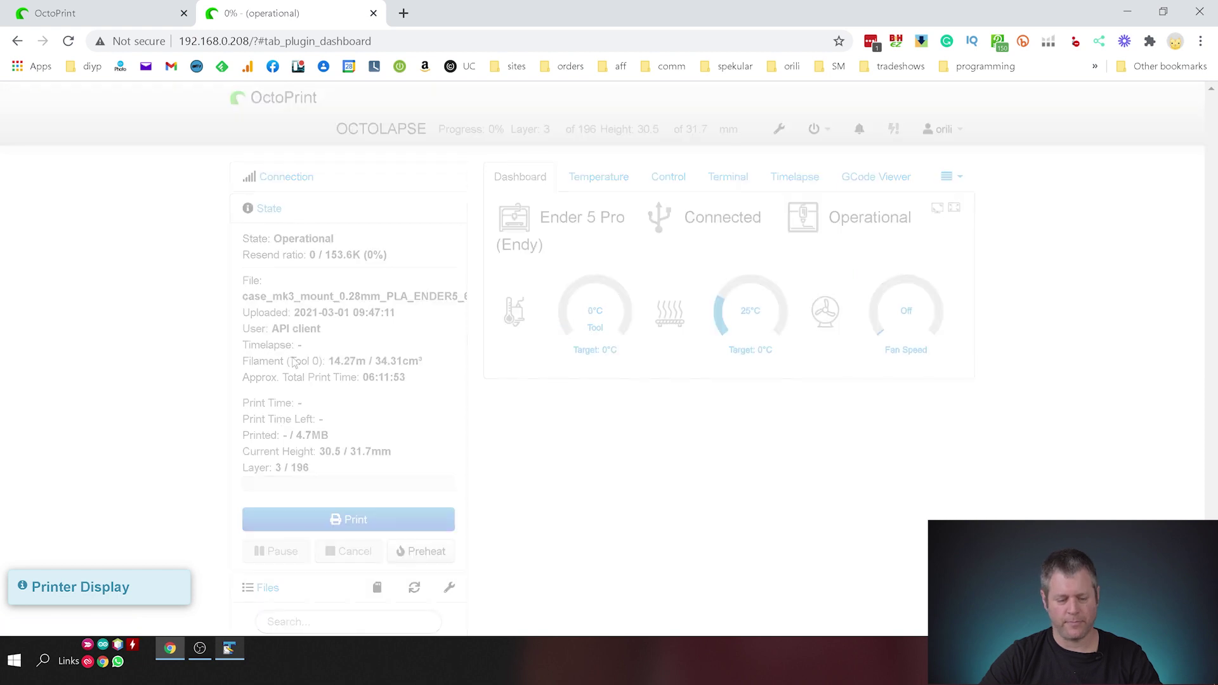
scroll(273, 380, "down", 7)
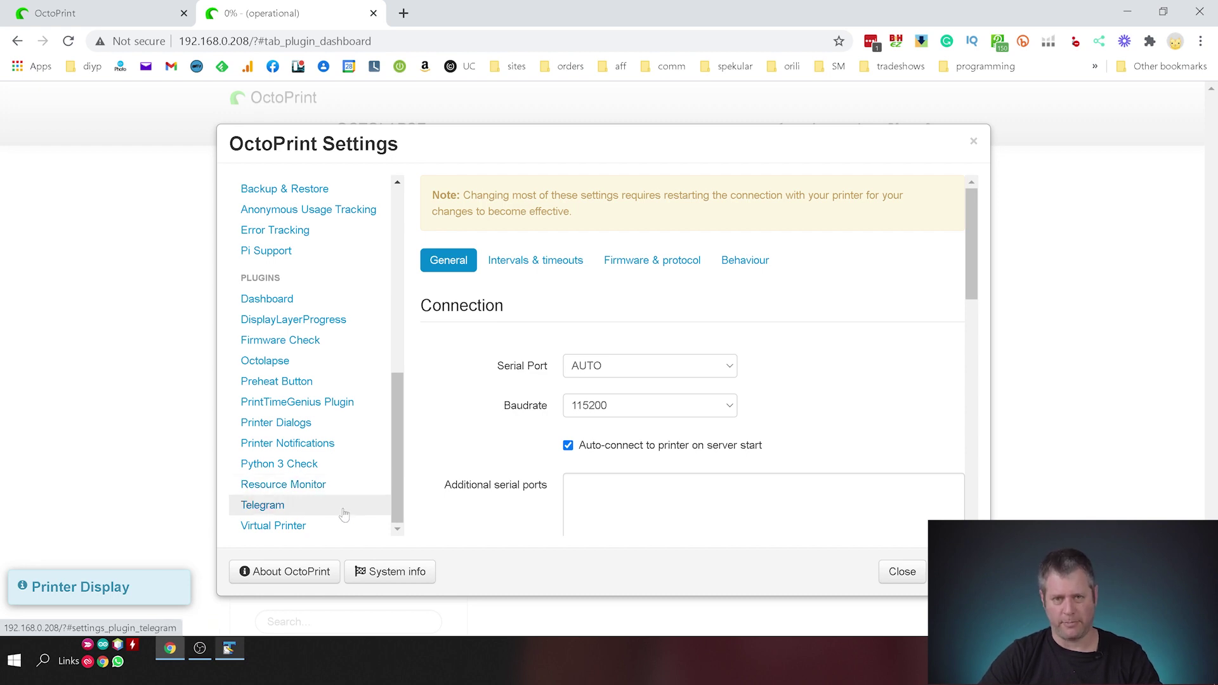
Return to the Snapmaker instance's Plugin Manager, search the plugin repository for dashboard and install OctoPrint-Dashboard
key("ctrl+1")
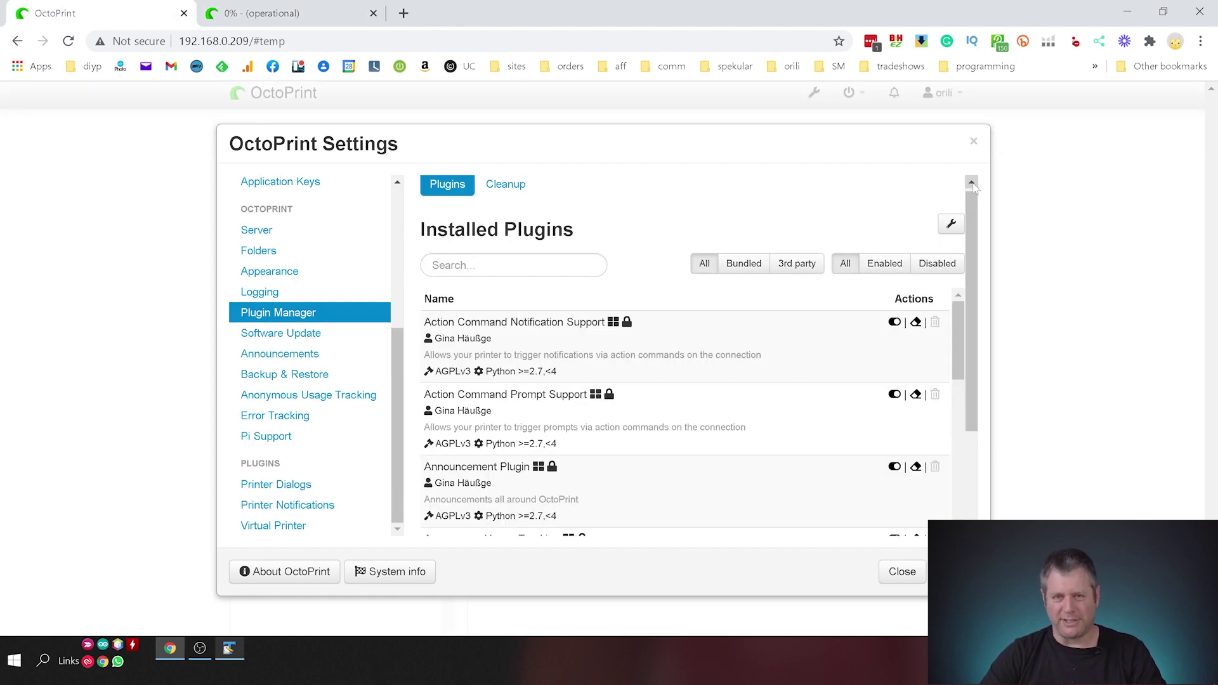
scroll(818, 361, "down", 10)
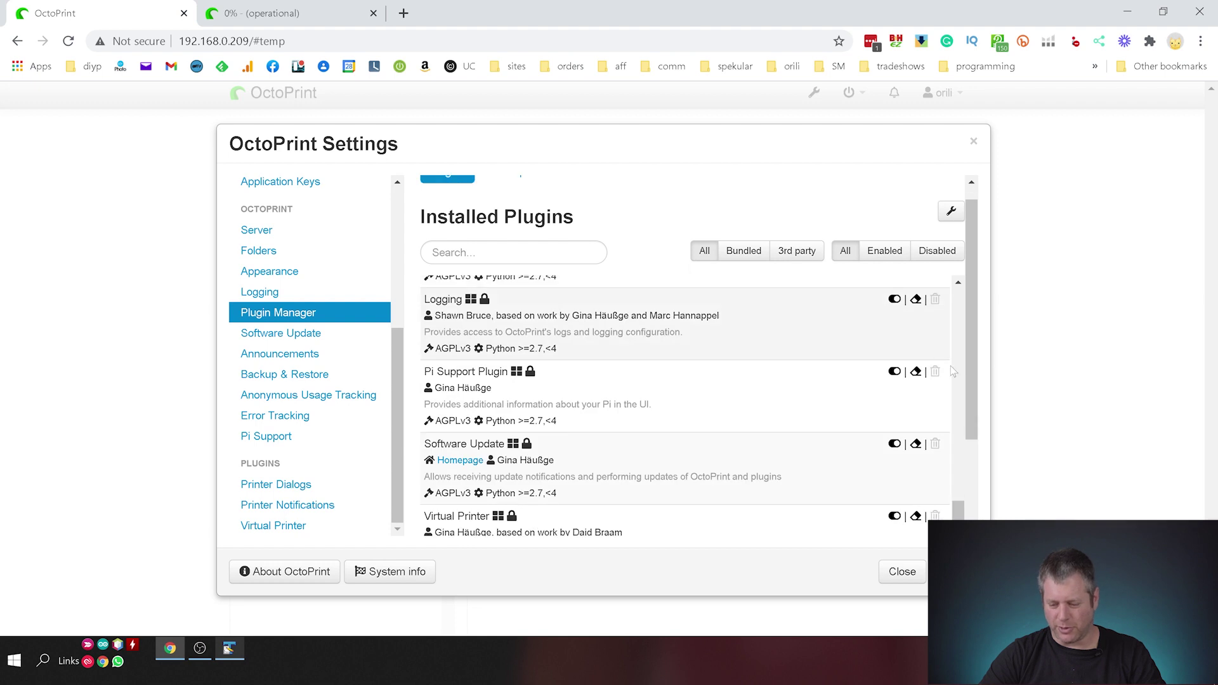
scroll(967, 447, "down", 3)
left_click(772, 489)
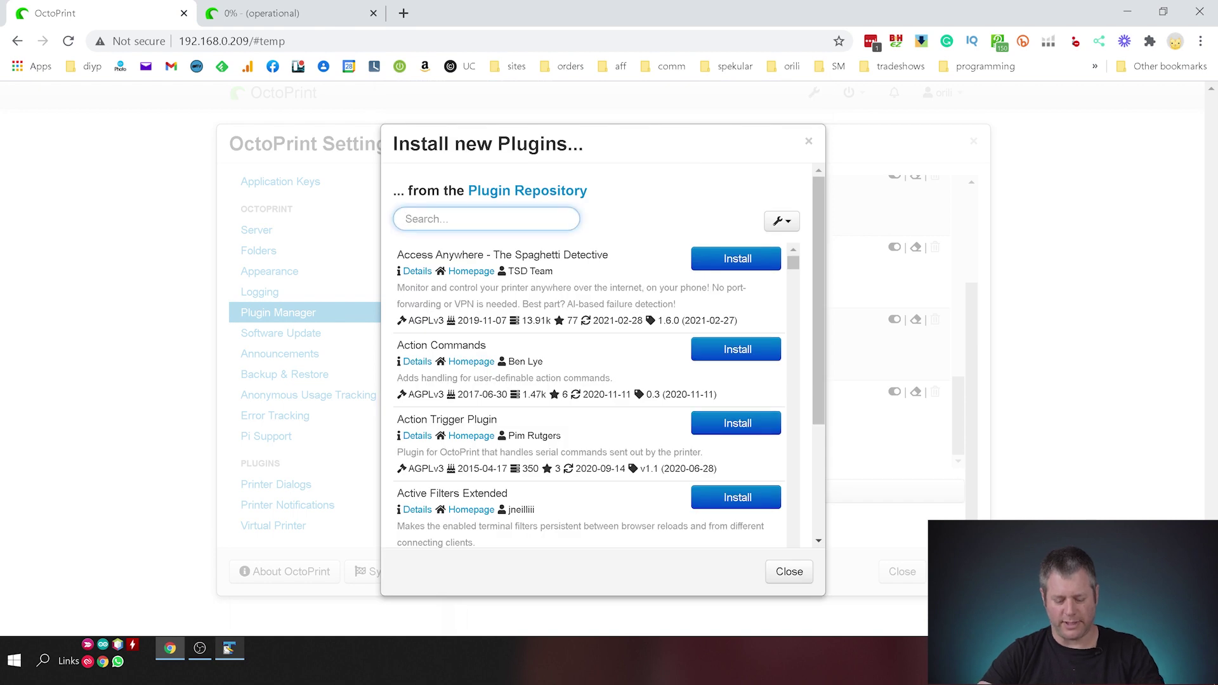
type("dashboard")
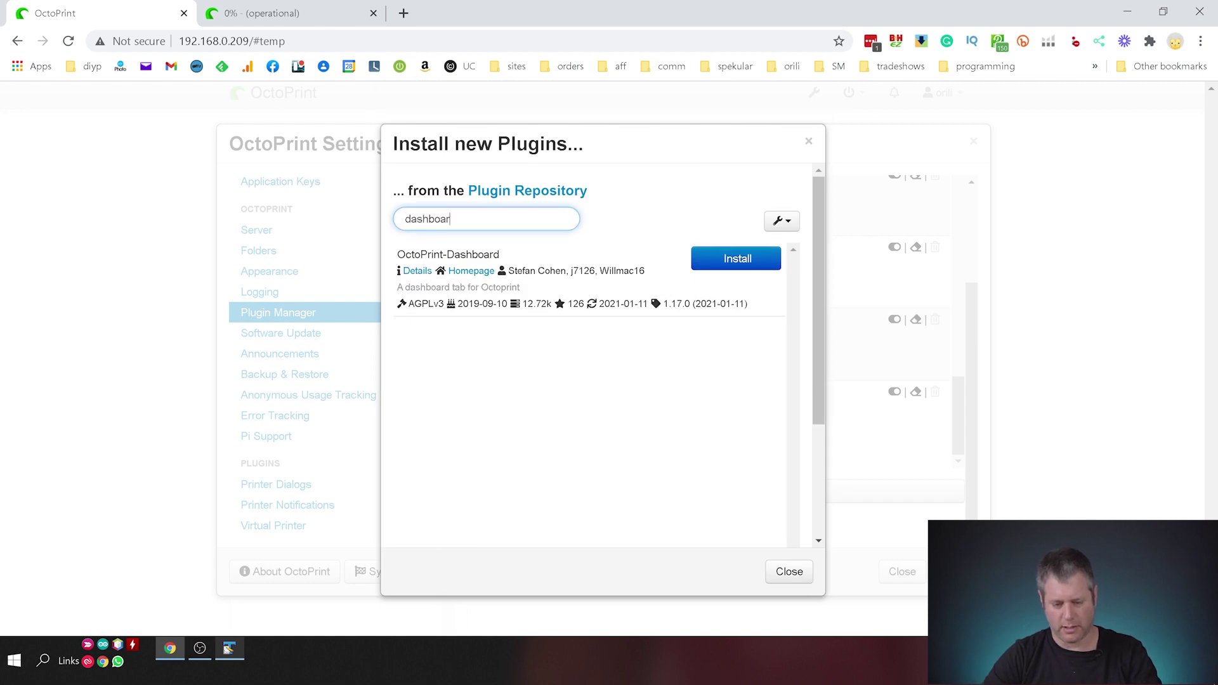
left_click(735, 260)
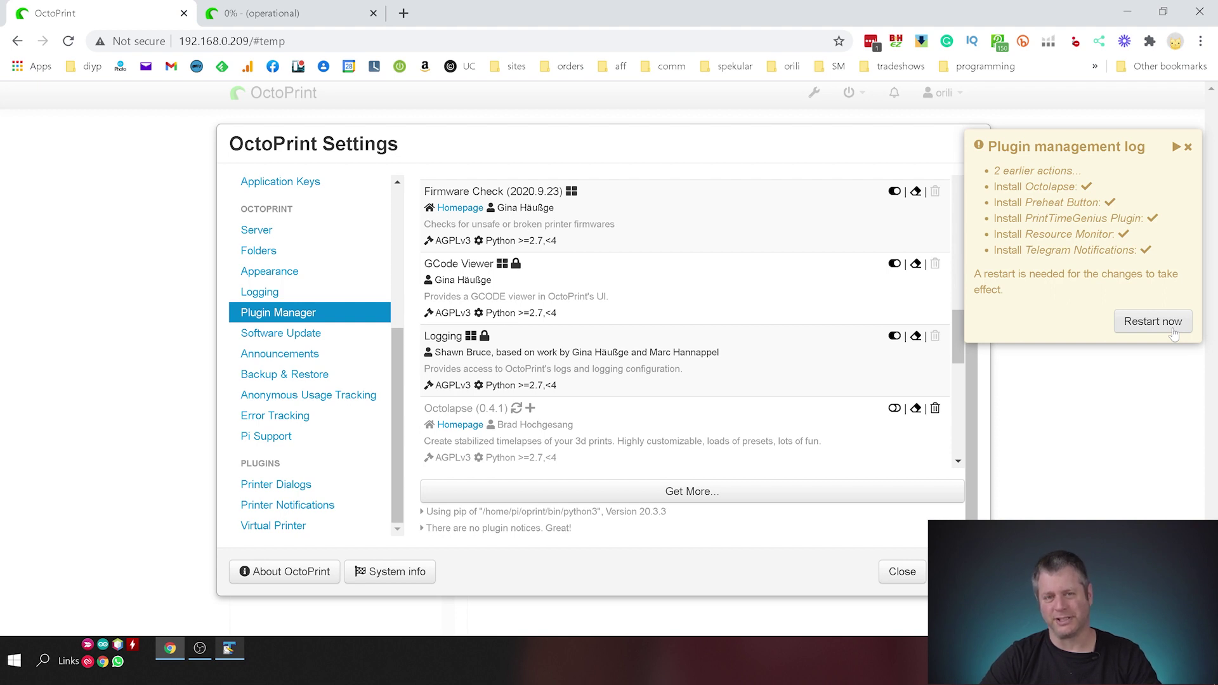
Restart the OctoPrint server to activate the installed plugins and reconnect to it, closing the Ender 5 Pro instance
left_click(1152, 321)
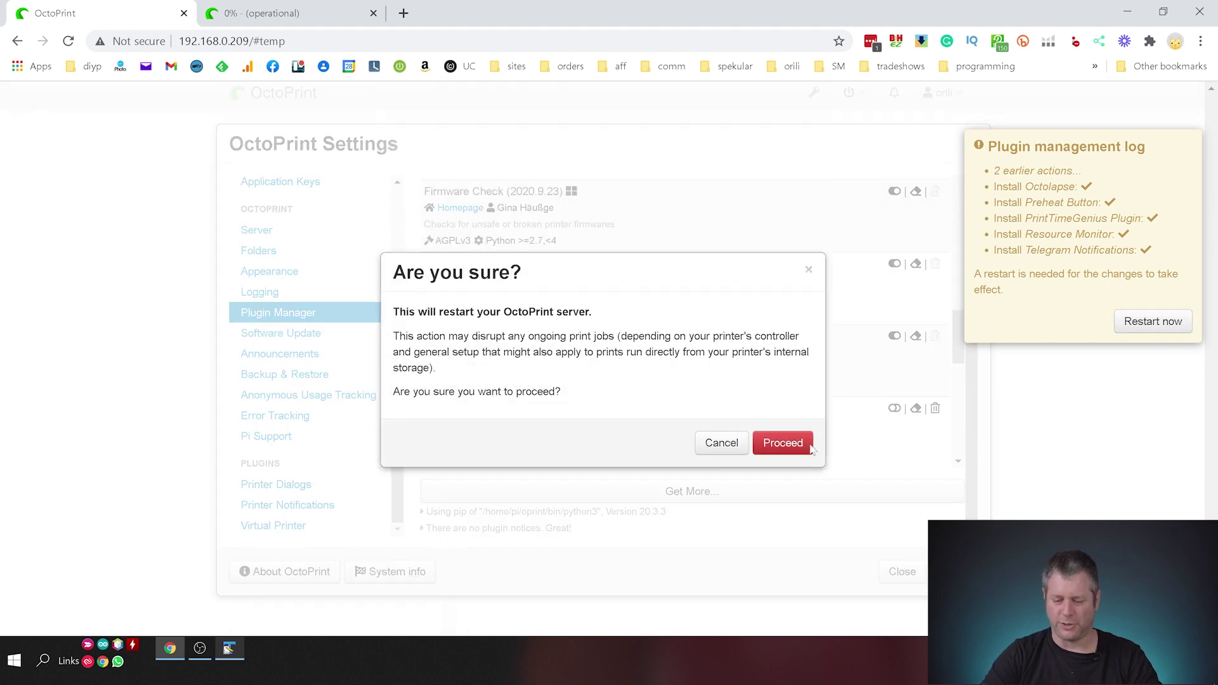
left_click(768, 447)
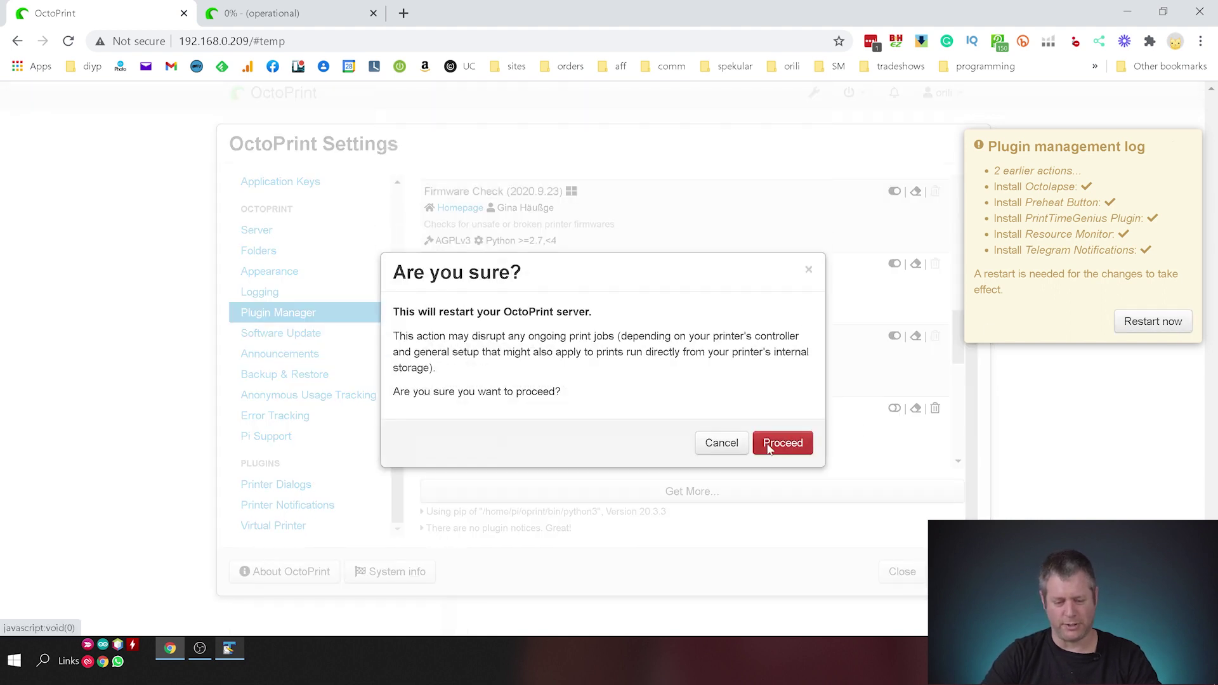
left_click(371, 11)
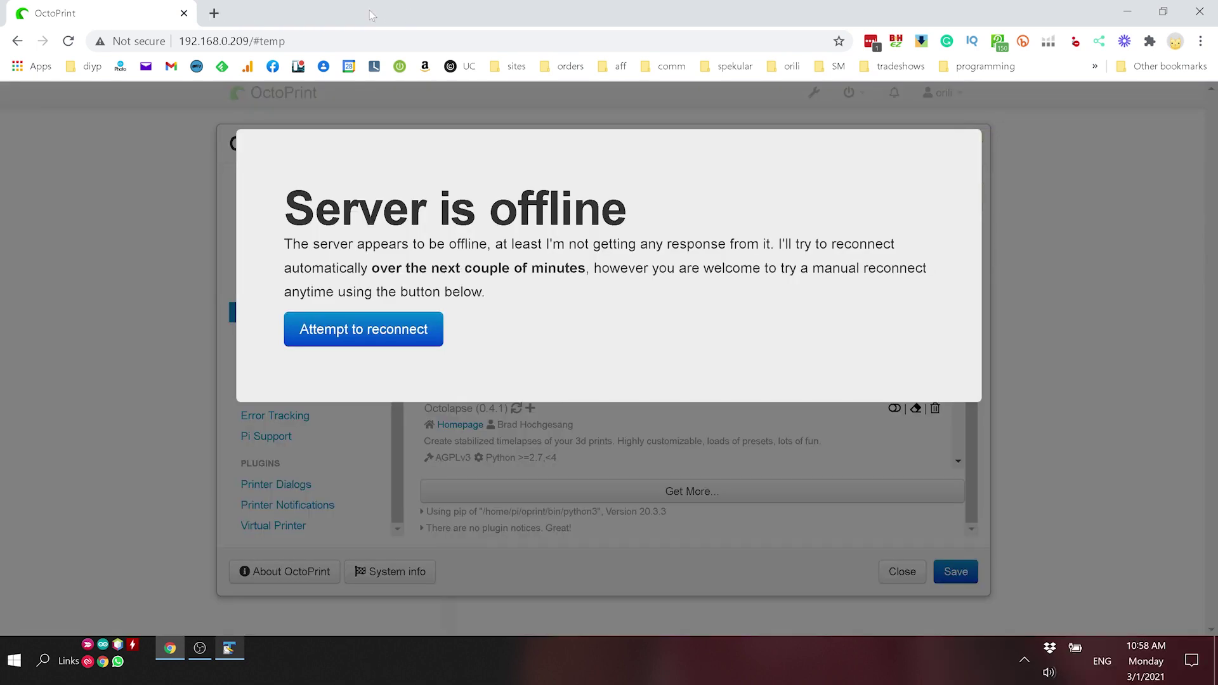
left_click(341, 338)
left_click(337, 329)
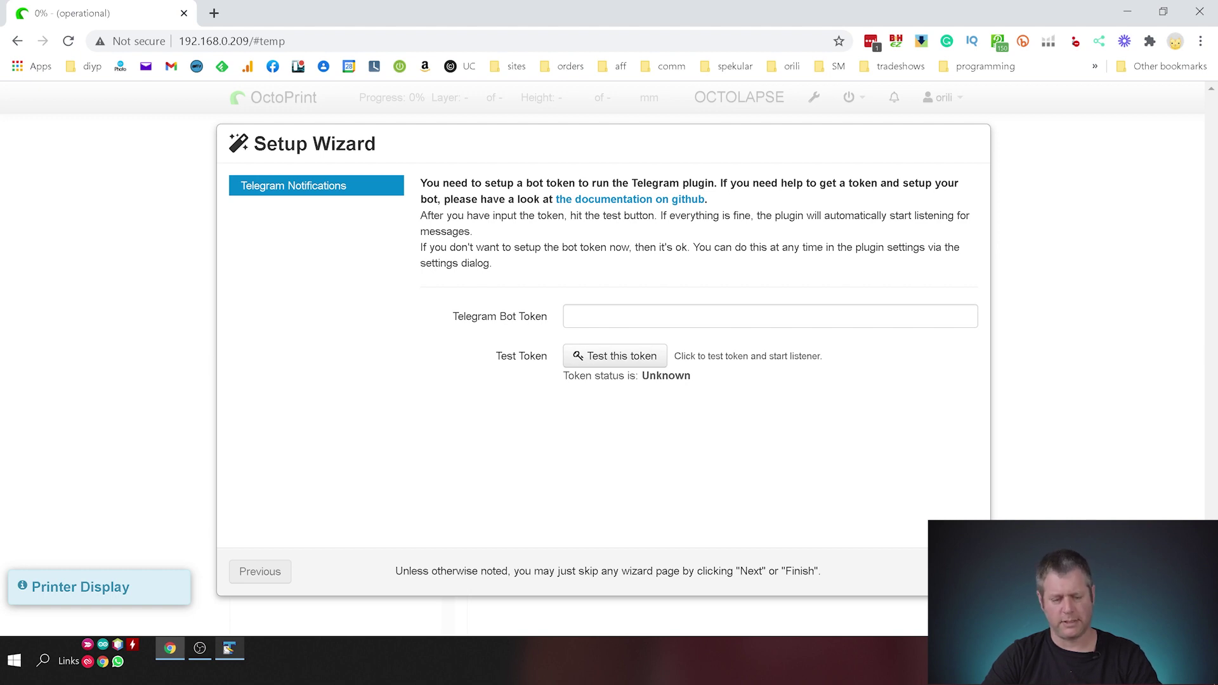
Finish the Telegram Notifications wizard without a bot token, and view the Octolapse and Dashboard pages
left_click(954, 571)
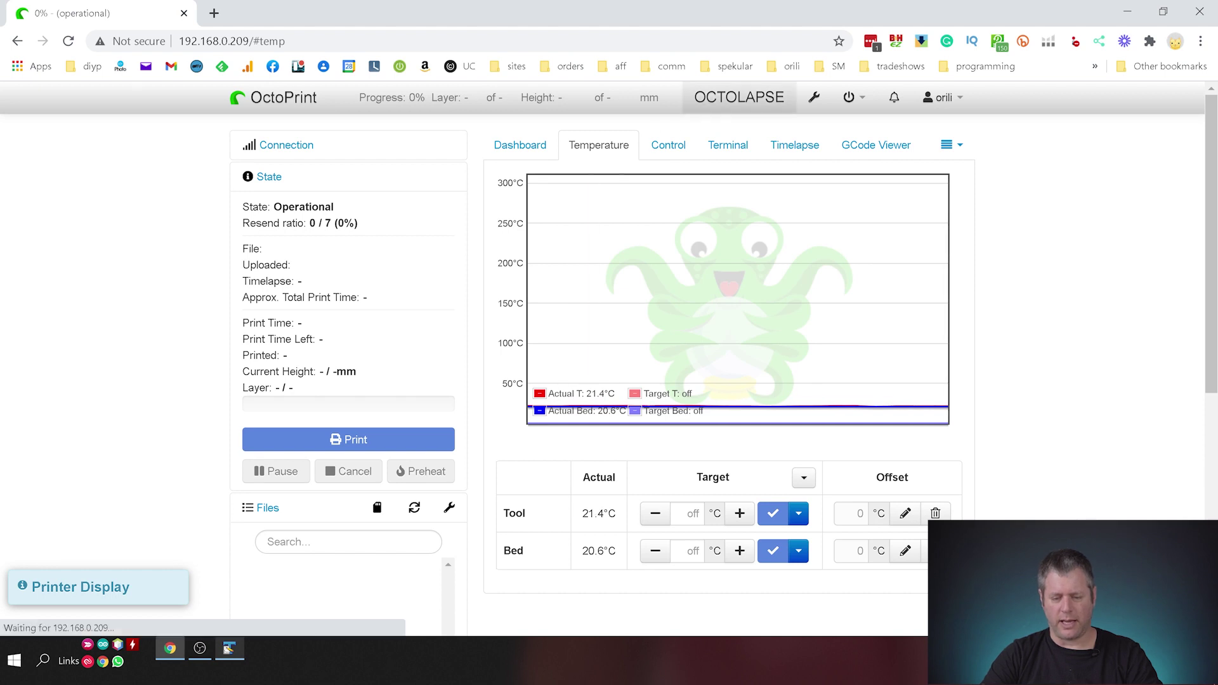
left_click(739, 97)
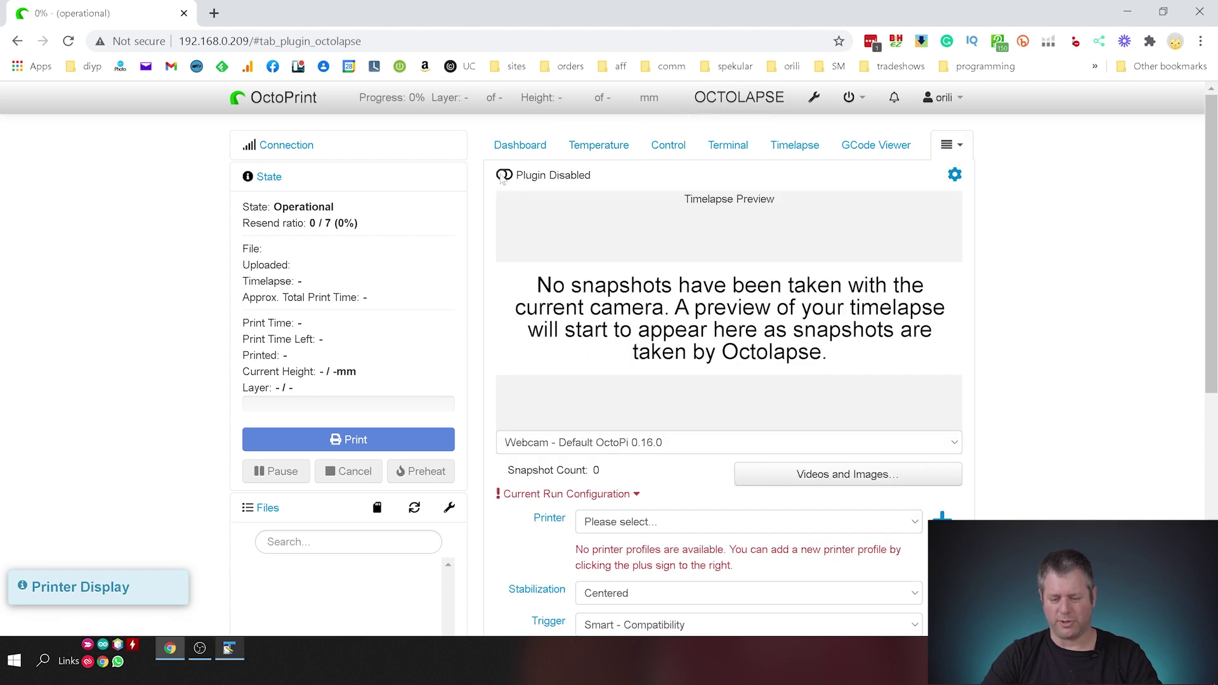
left_click(515, 153)
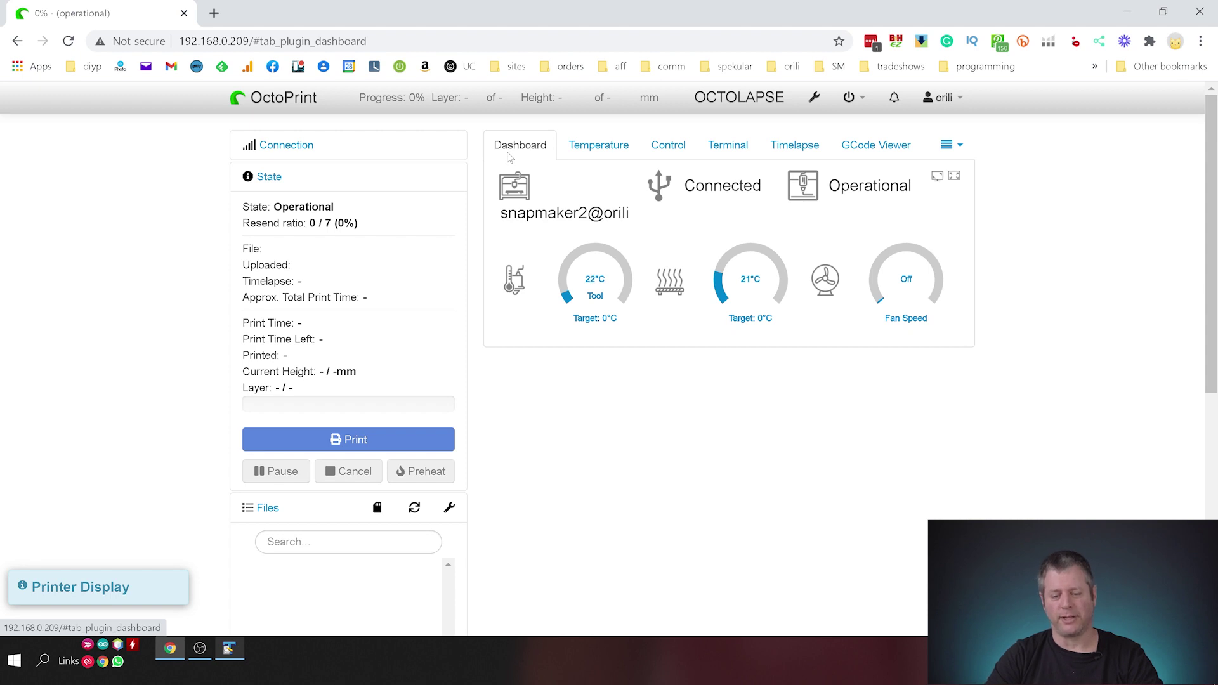
Set the target temperatures to 210 °C for the tool and 60 °C for the bed
left_click(598, 145)
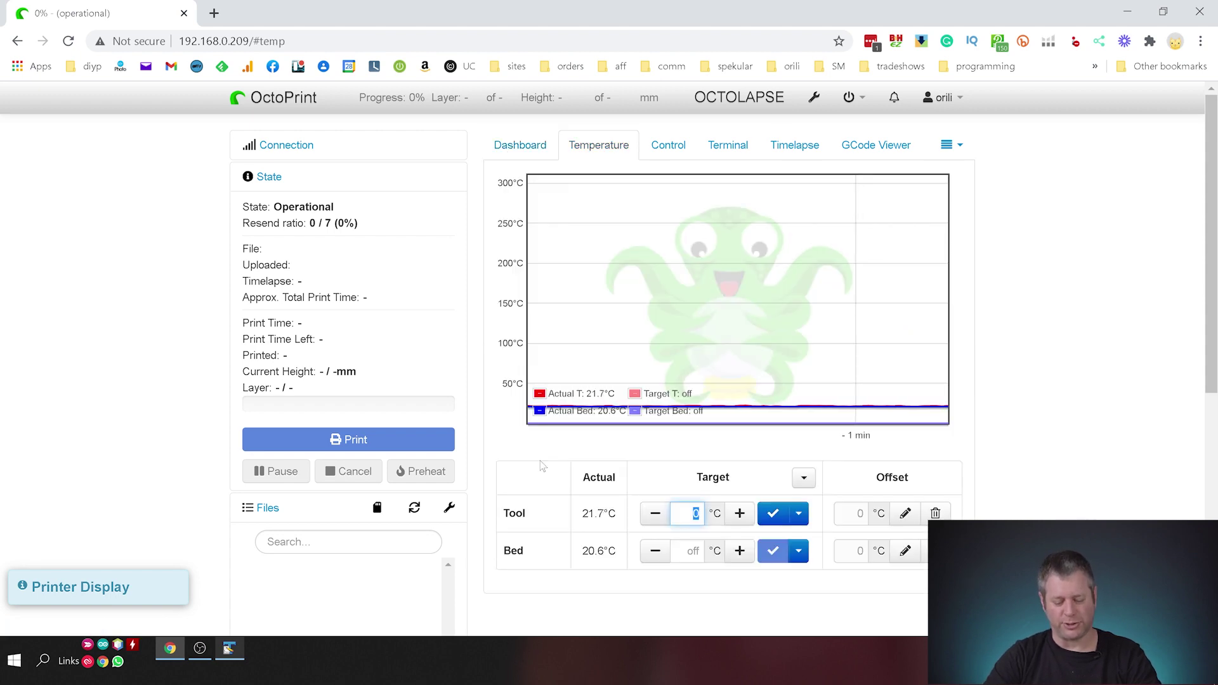
type("210")
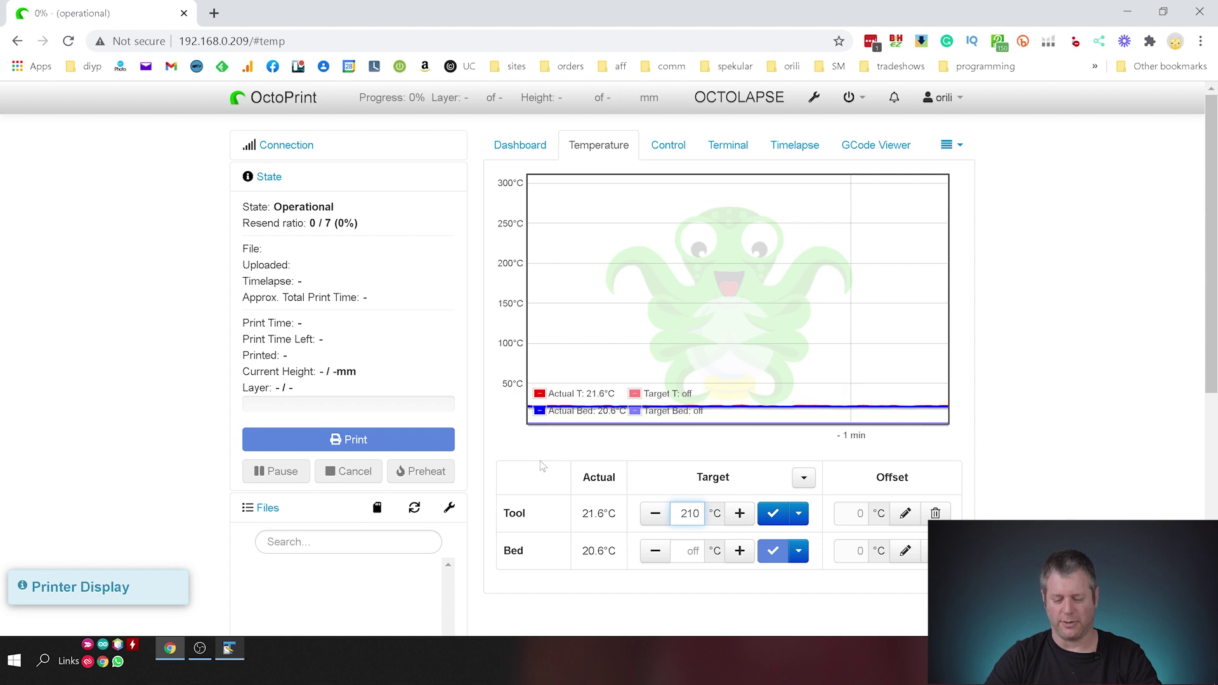
key("Return")
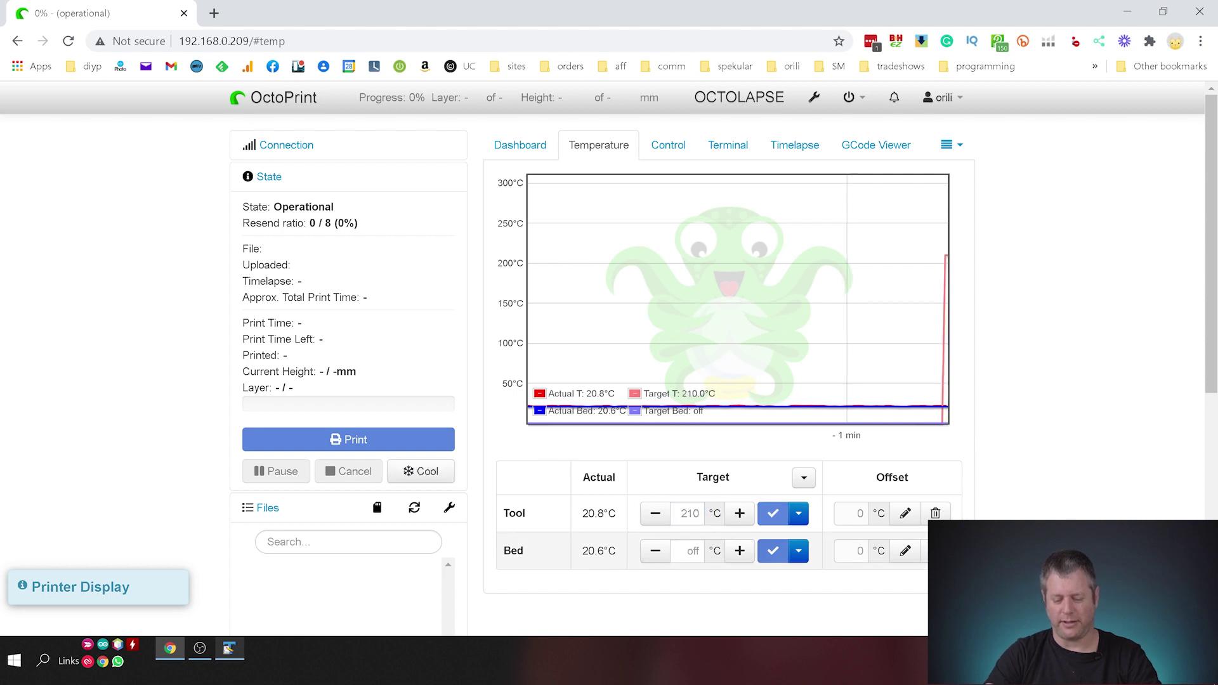
left_click(688, 551)
type("60")
key("Return")
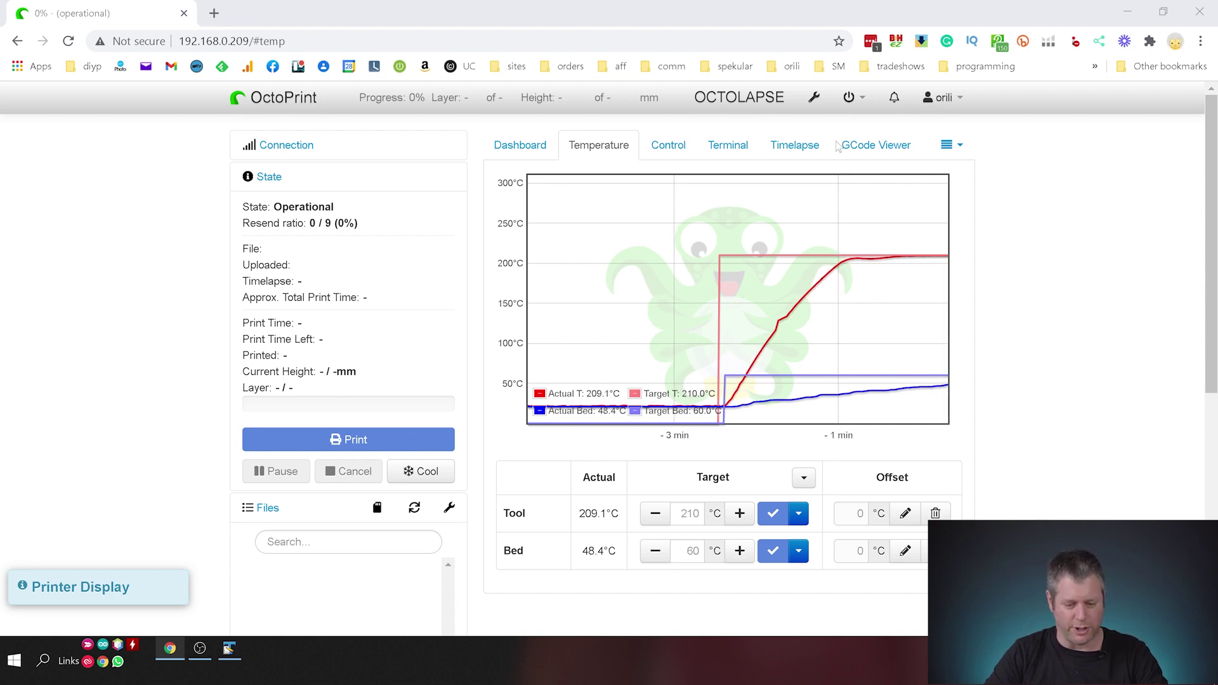
Upload CFFFP_xyzCalibration_cube.gcode and load it for printing
left_click_drag(482, 248, 288, 290)
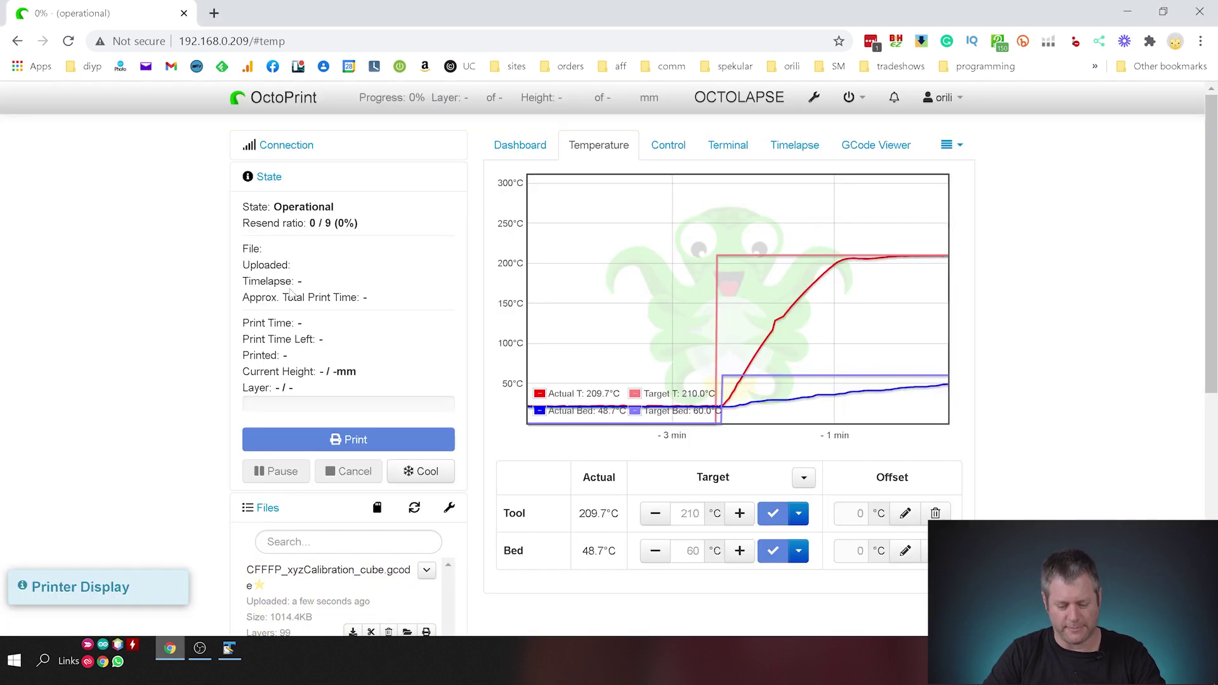
scroll(282, 397, "down", 3)
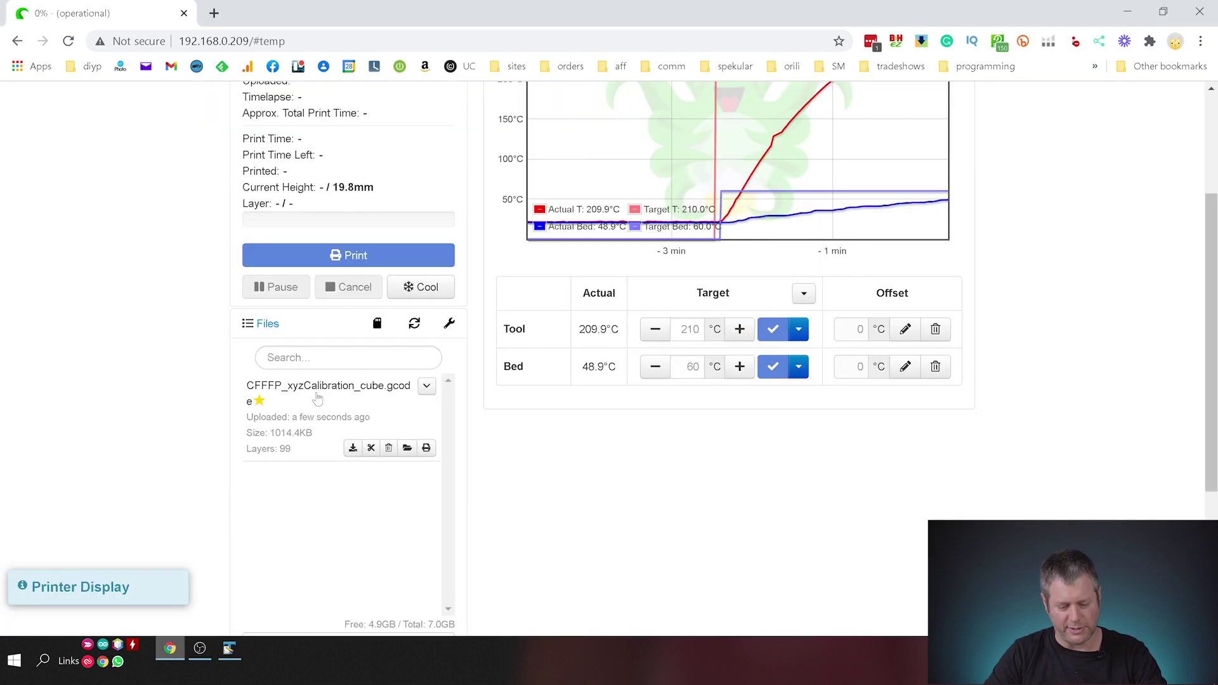
left_click(357, 394)
Start printing the loaded calibration cube and open the webcam control view
scroll(198, 253, "up", 2)
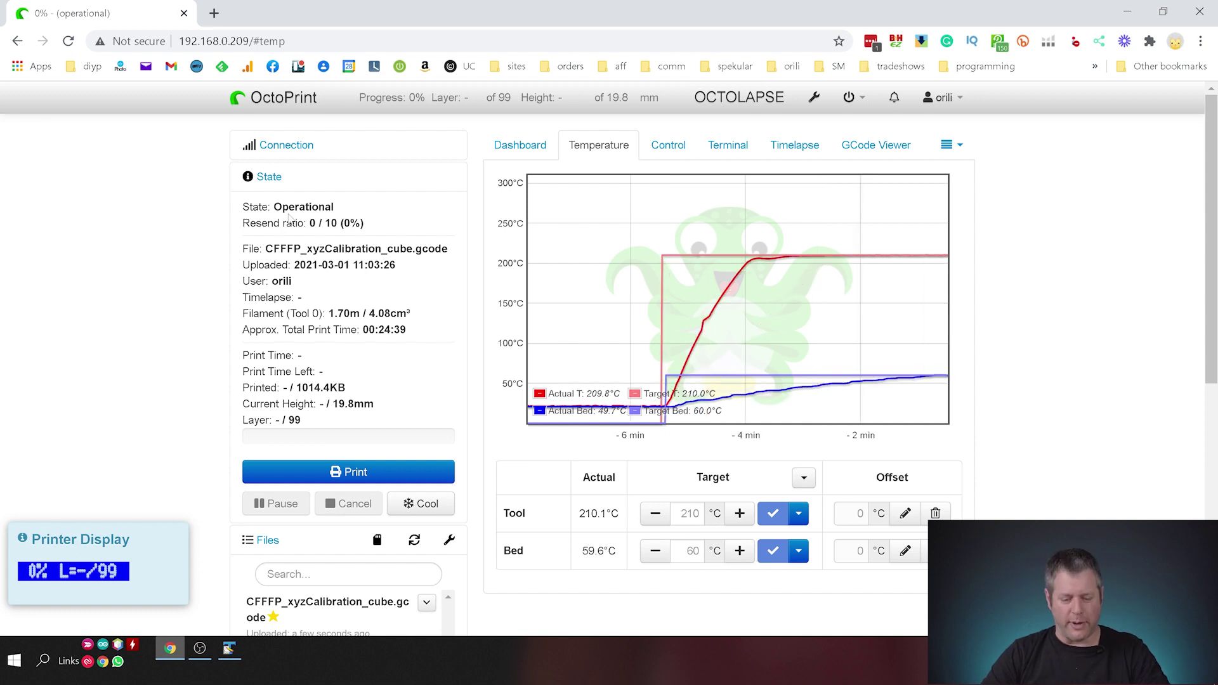
left_click(347, 473)
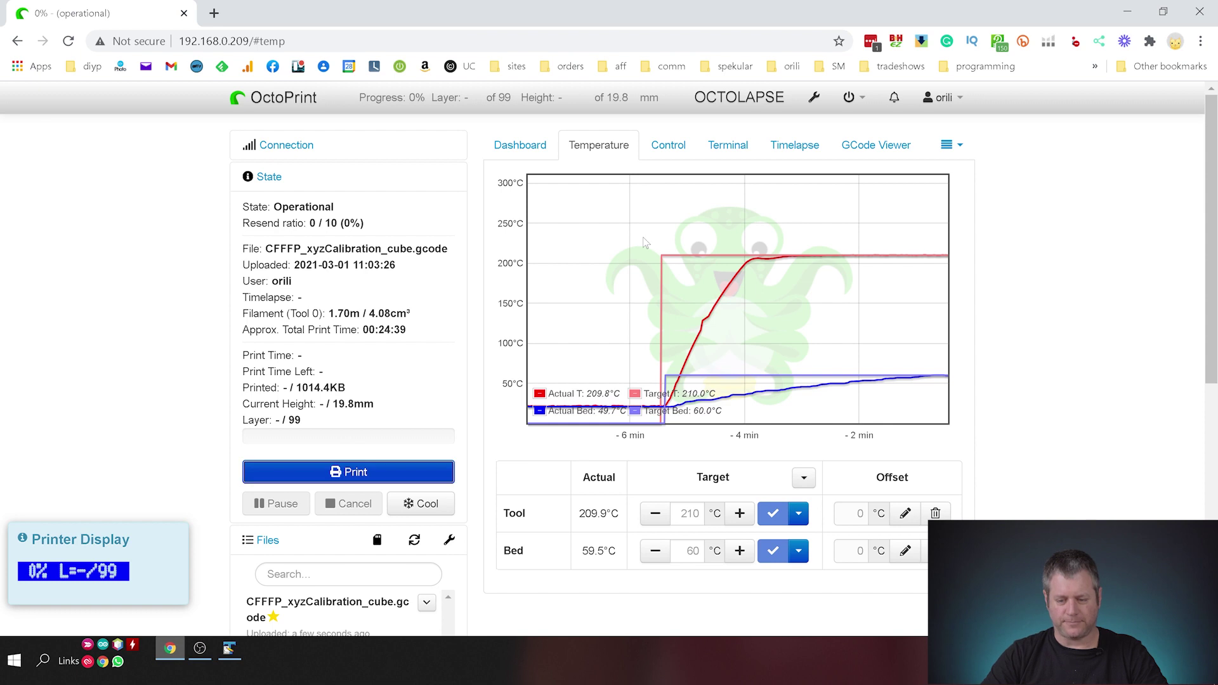
left_click(669, 150)
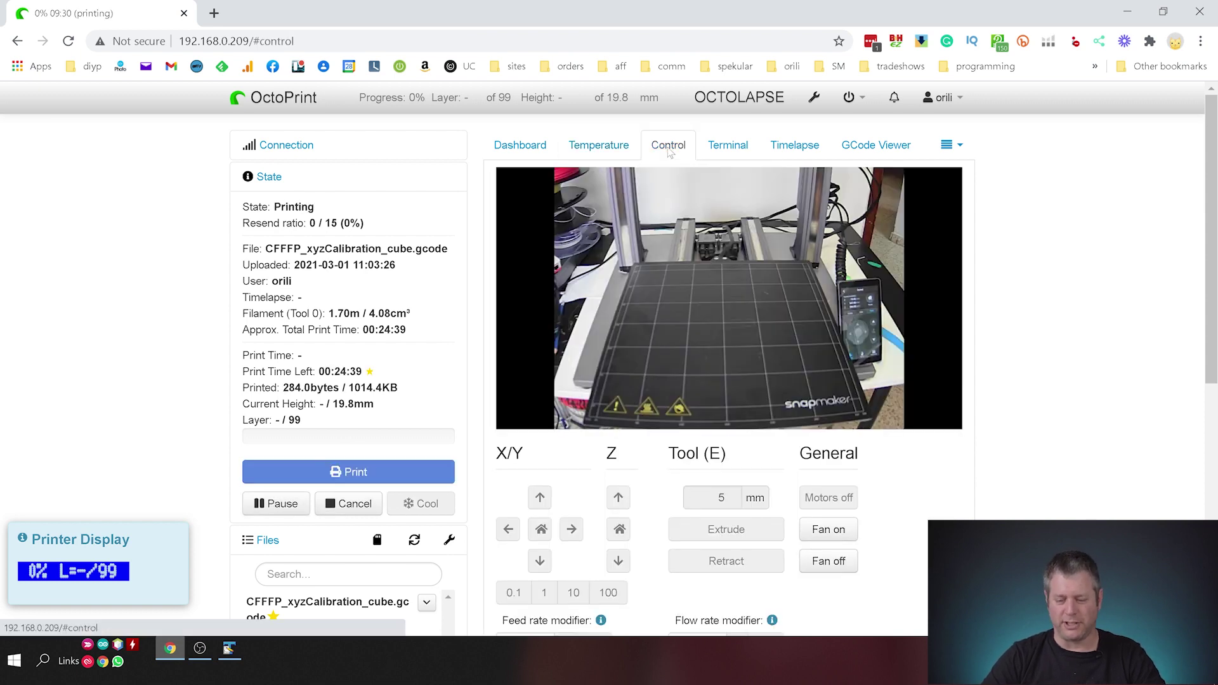